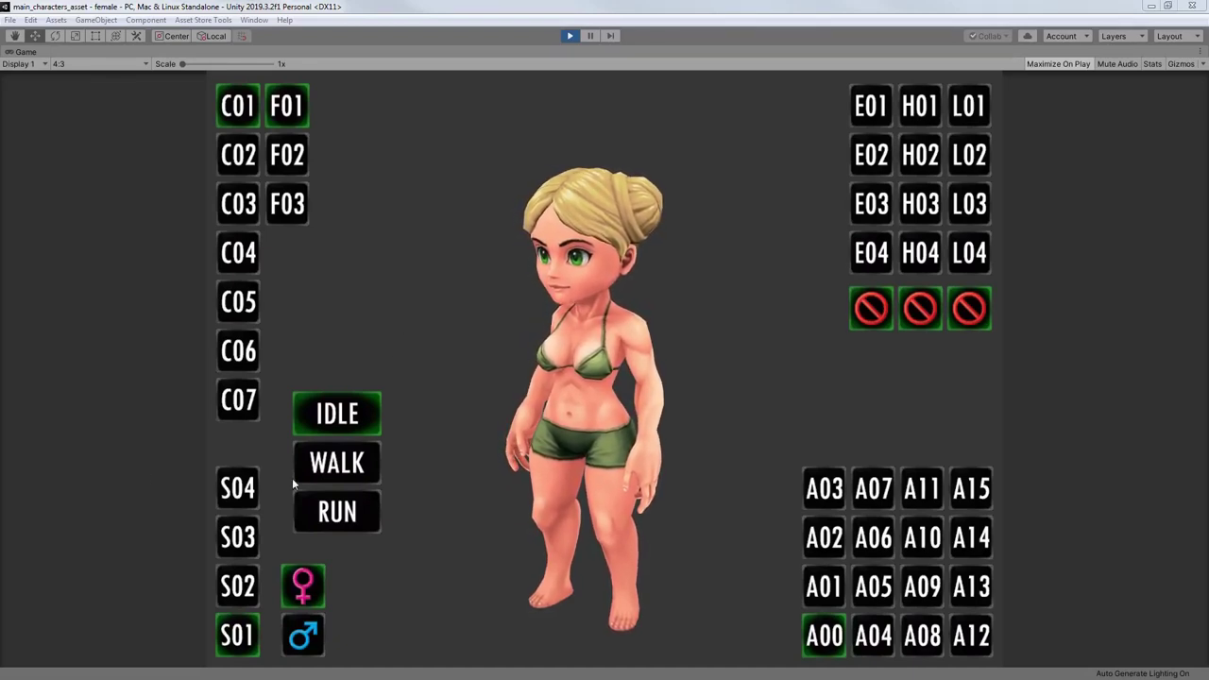
- Try lighter, tanned and fourth skin tones, then return to the original pink skin
left_click(248, 588)
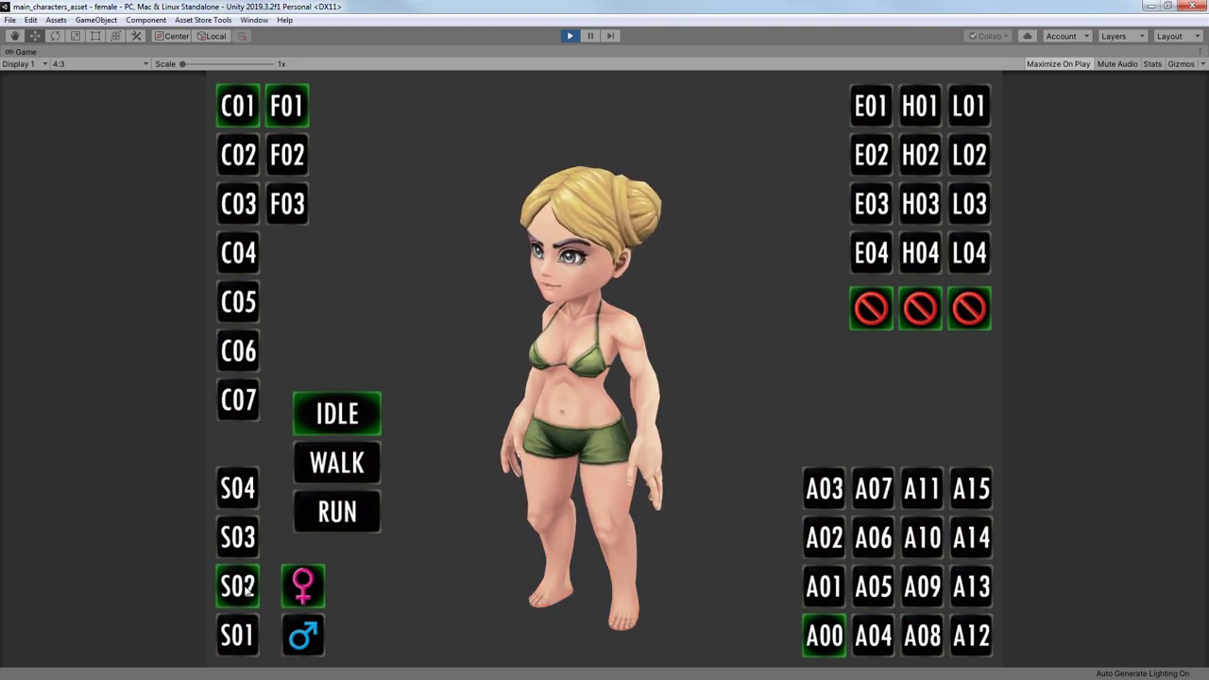
left_click(243, 537)
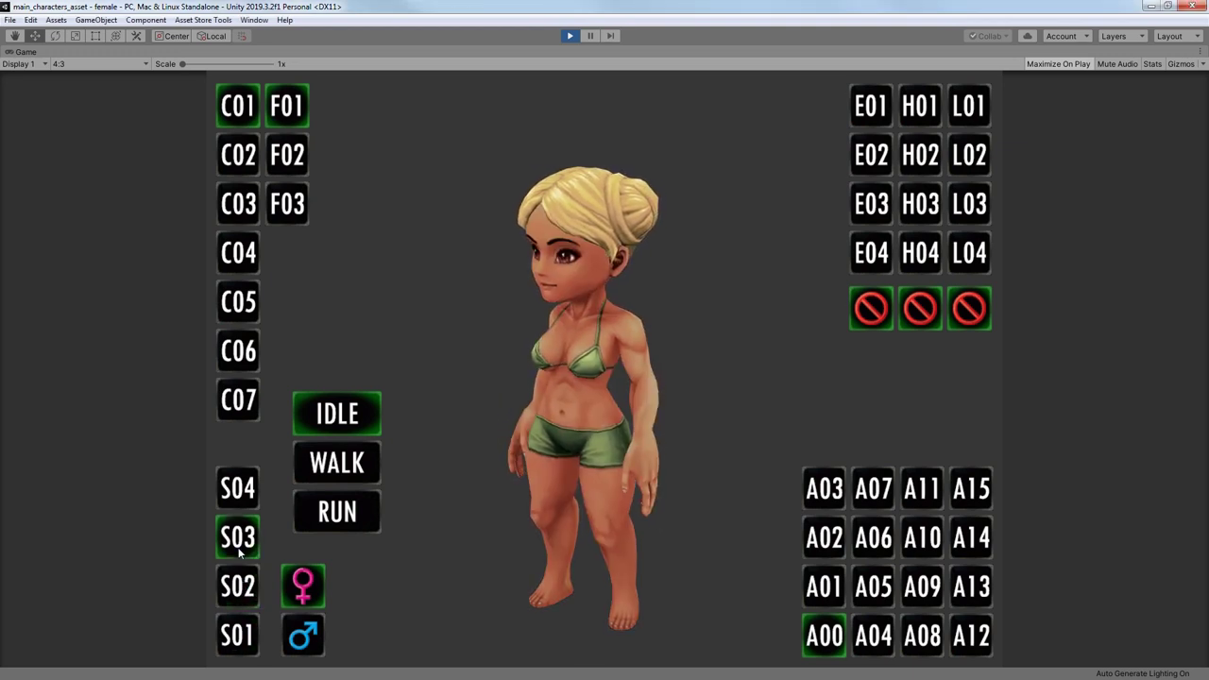
left_click(247, 497)
left_click(238, 642)
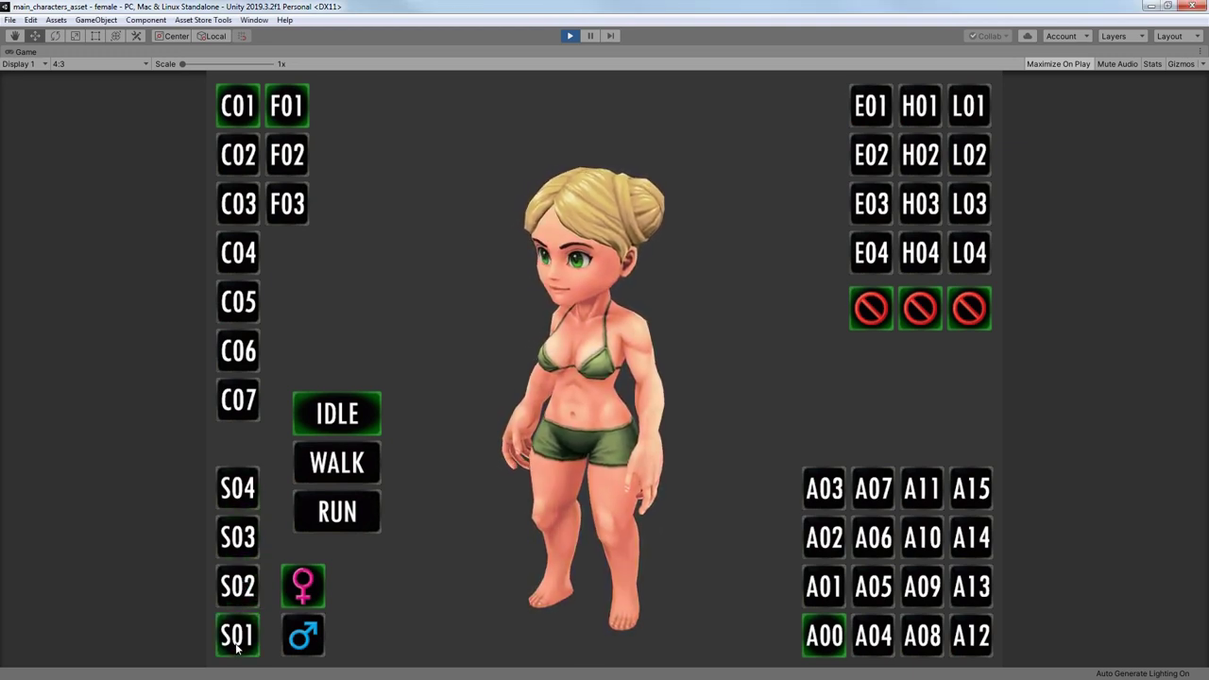
- Switch to the F03 ponytail and cycle hair colours C02–C07, ending on red
left_click(300, 161)
left_click(298, 204)
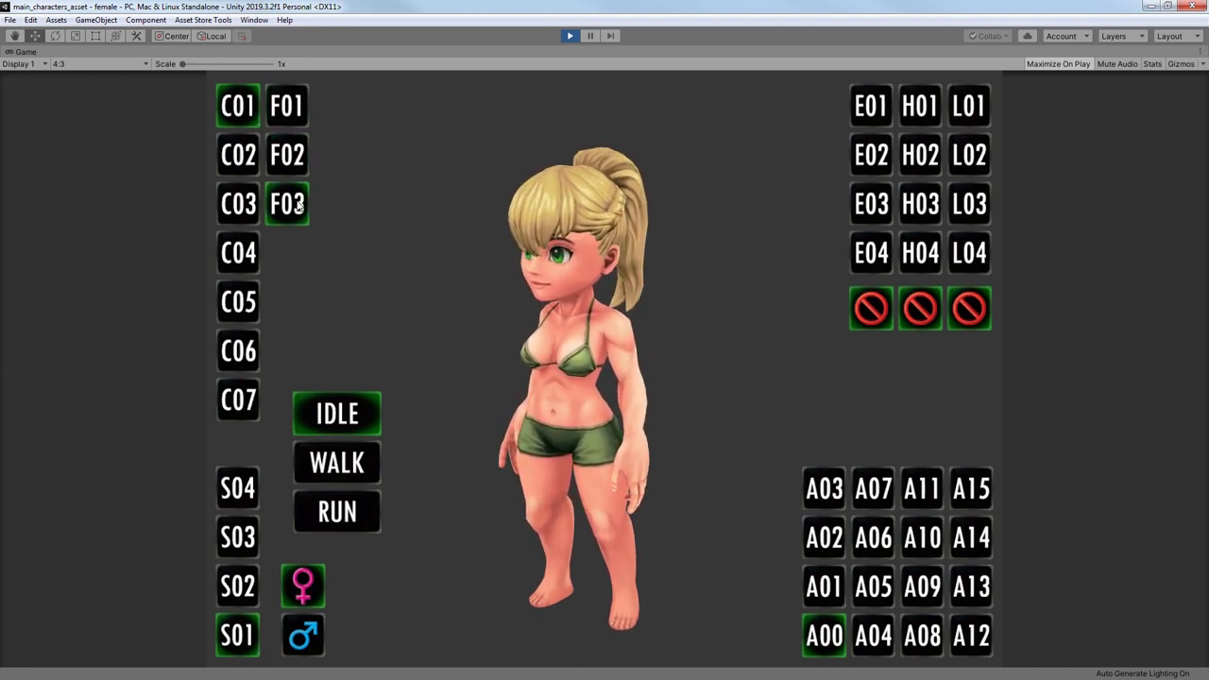
left_click(247, 154)
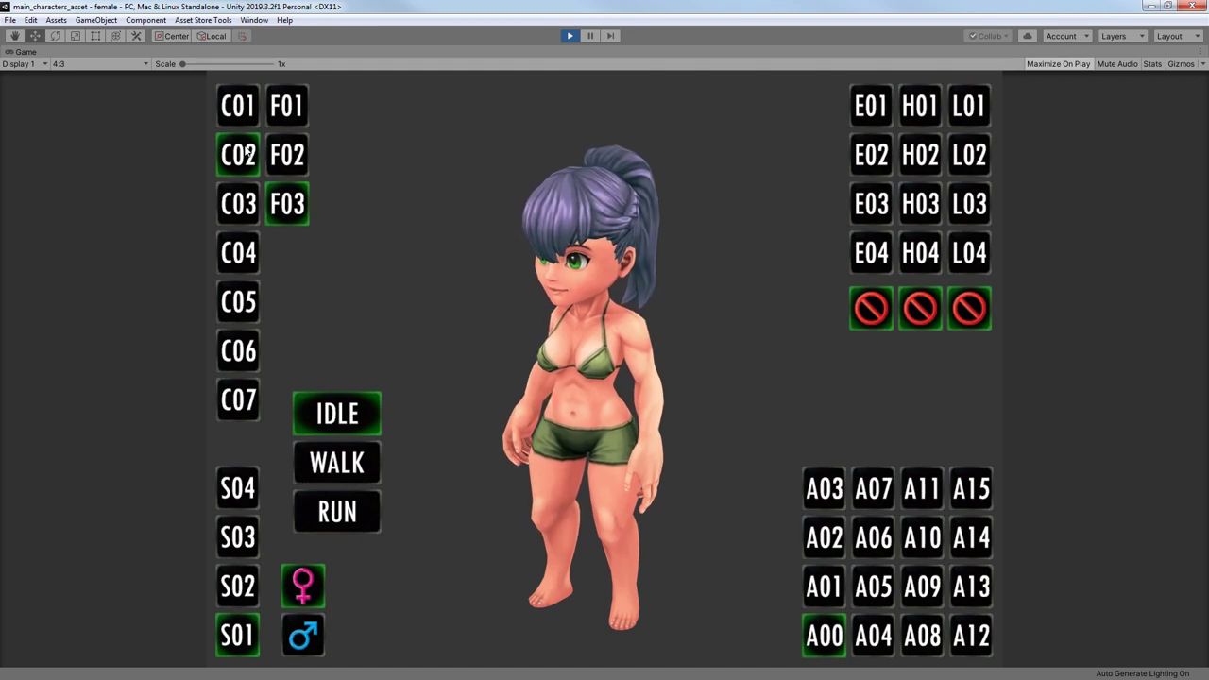
left_click(244, 204)
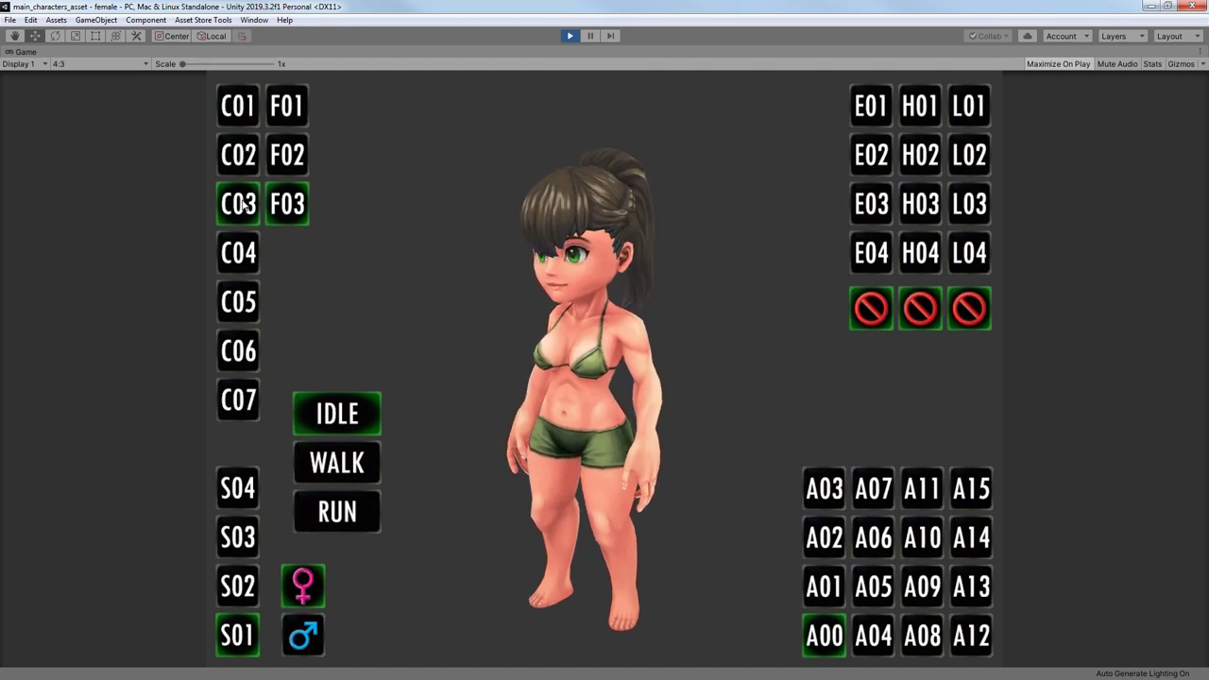
left_click(237, 254)
left_click(239, 302)
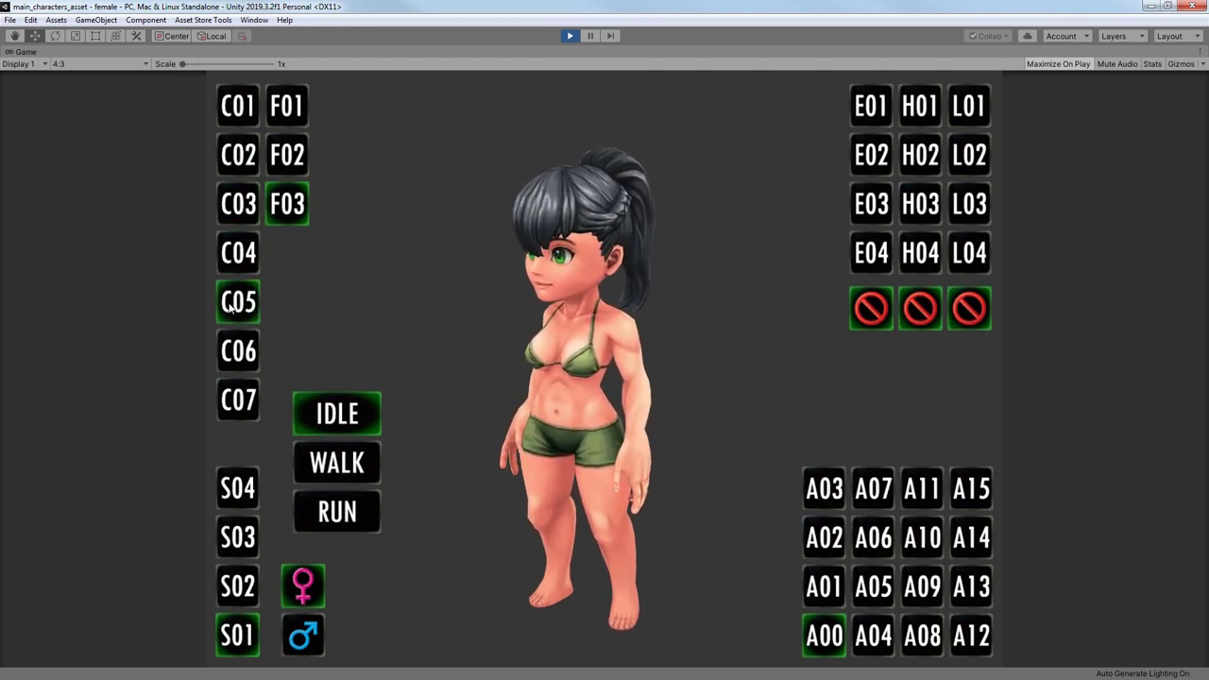
left_click(241, 349)
left_click(243, 397)
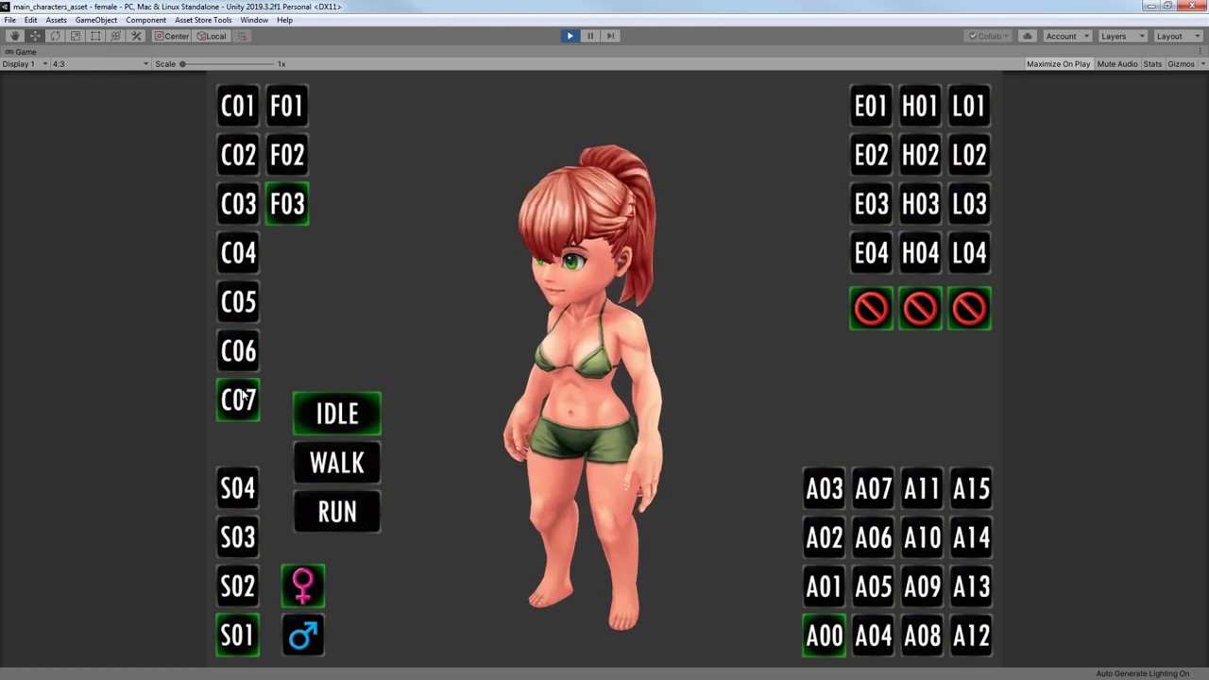
- Restore the F01 bun and try tiara, winged helmet and hat before the headband diadem
left_click(286, 104)
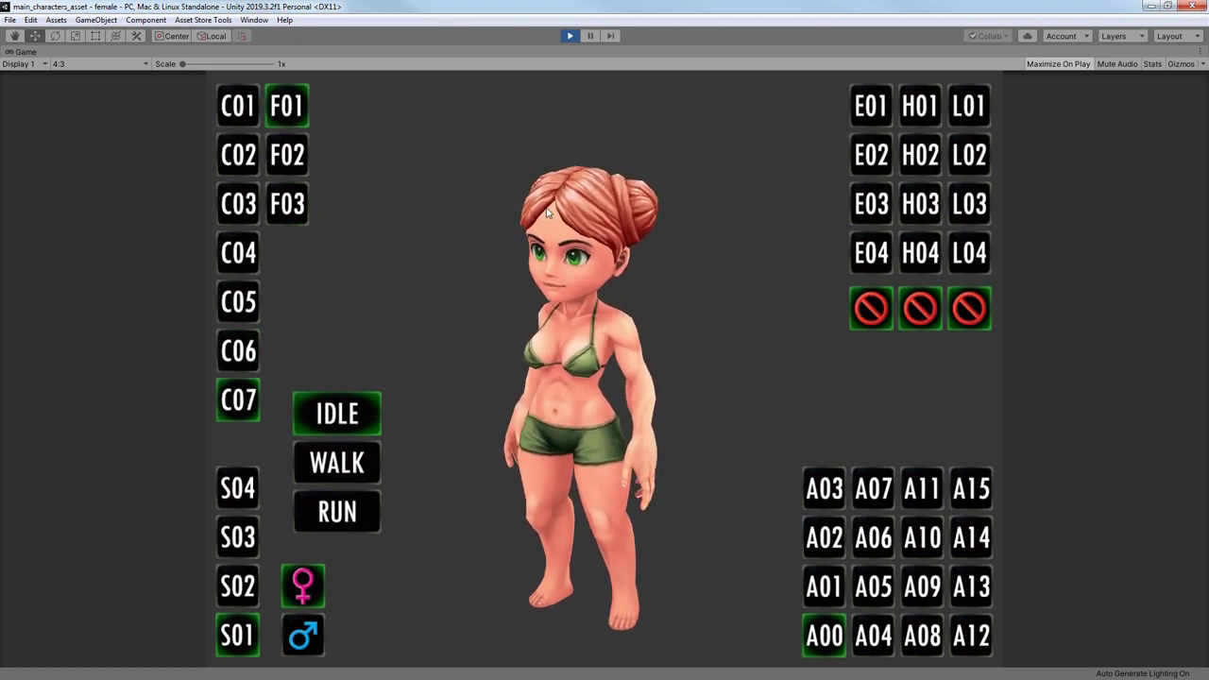
left_click(883, 261)
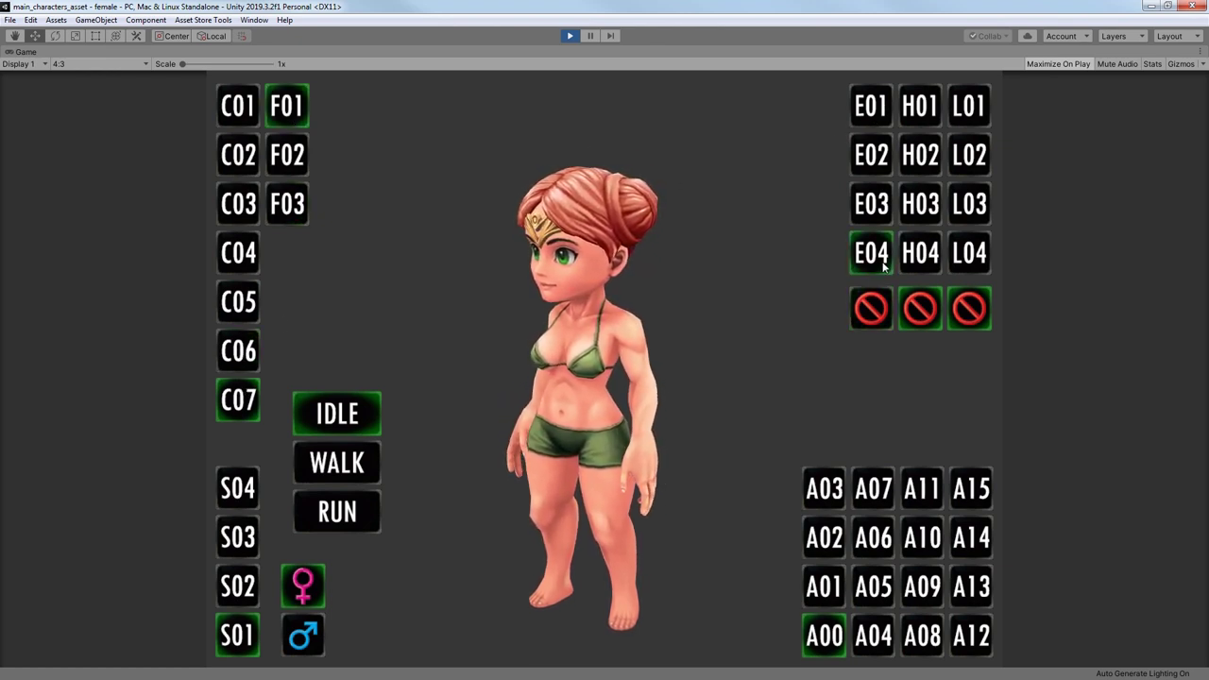
left_click(875, 216)
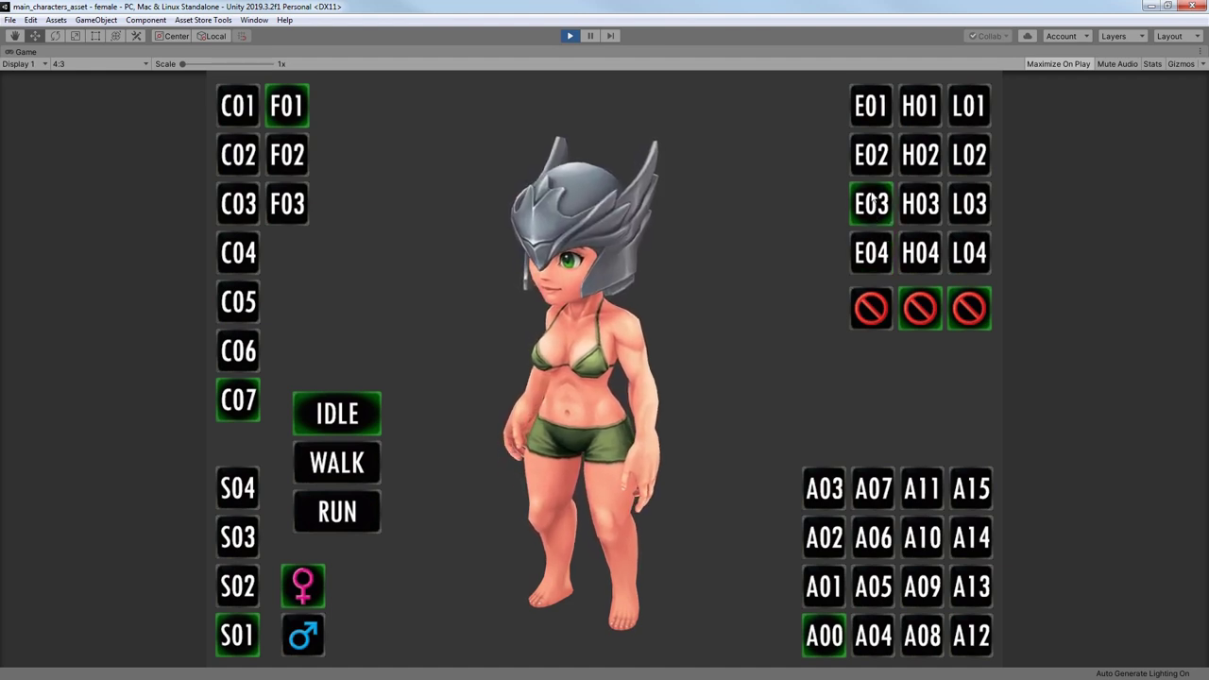
left_click(877, 163)
left_click(872, 111)
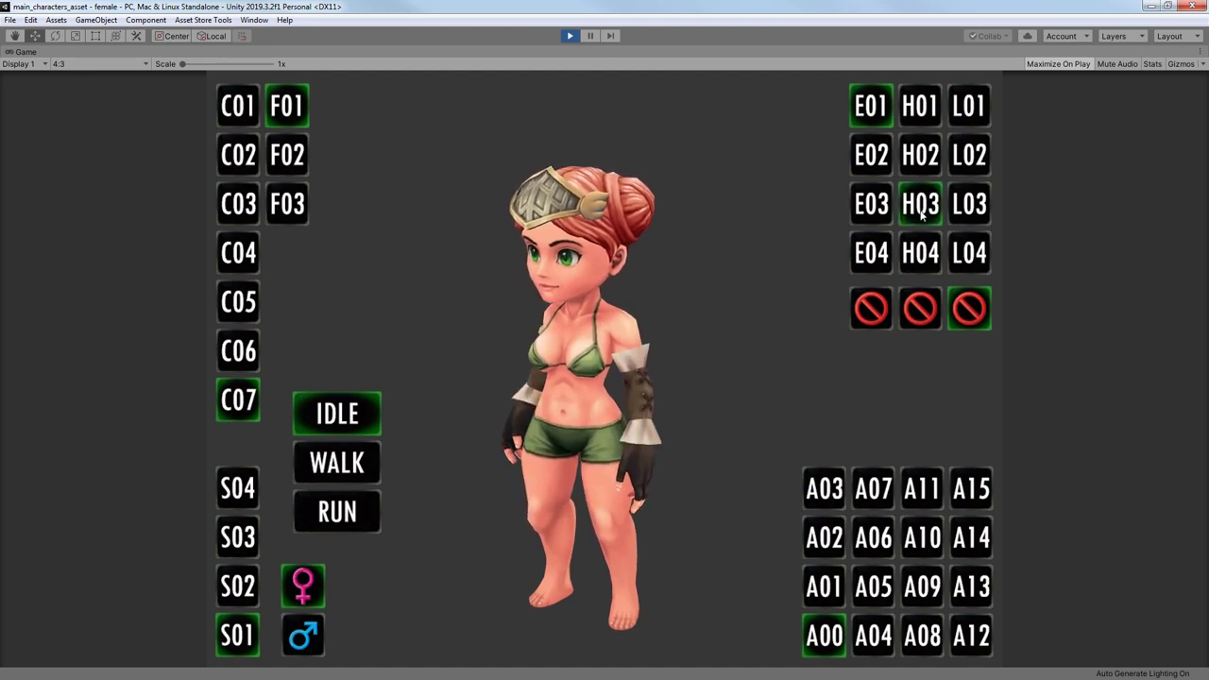
- Equip leather-banded gauntlets H01, strapped armored boots L01 and the small gold circlet E04
left_click(923, 159)
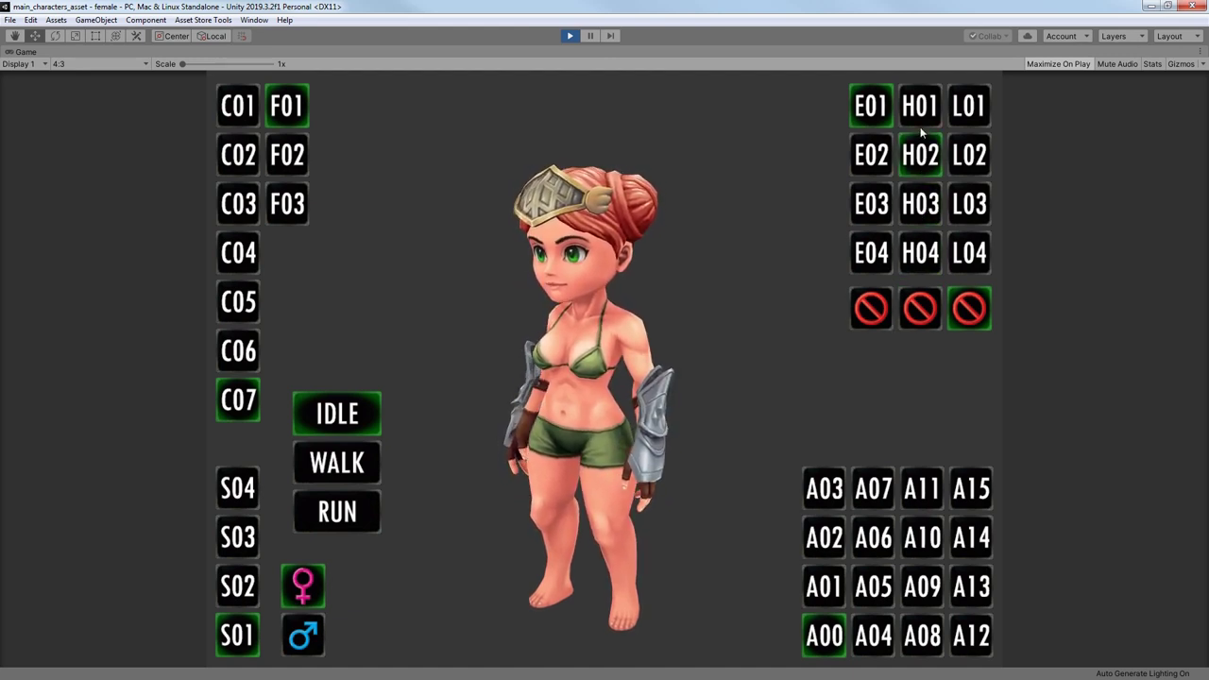
left_click(921, 115)
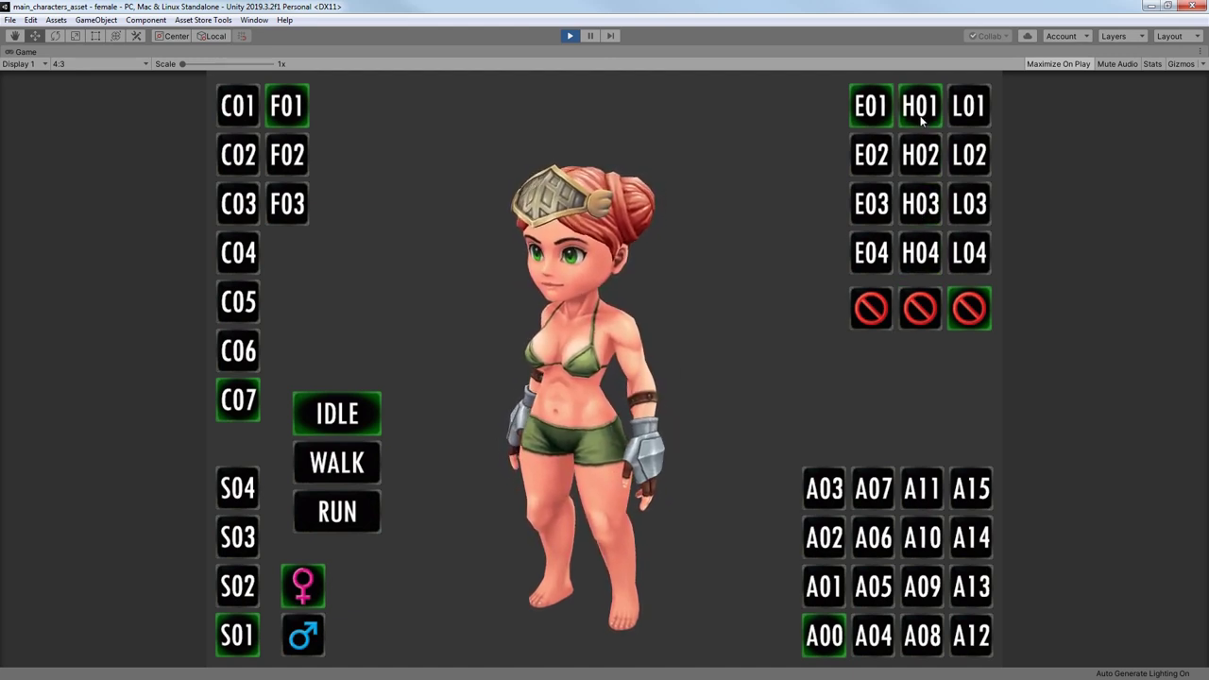
left_click(970, 260)
left_click(970, 208)
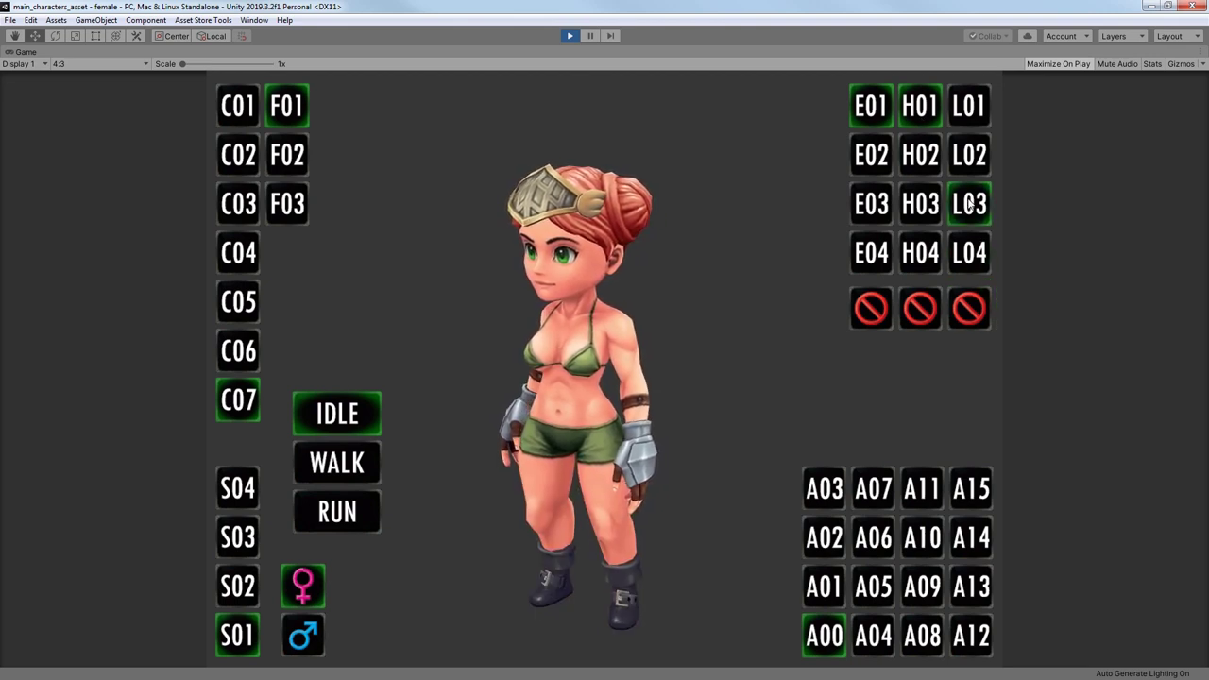
left_click(968, 159)
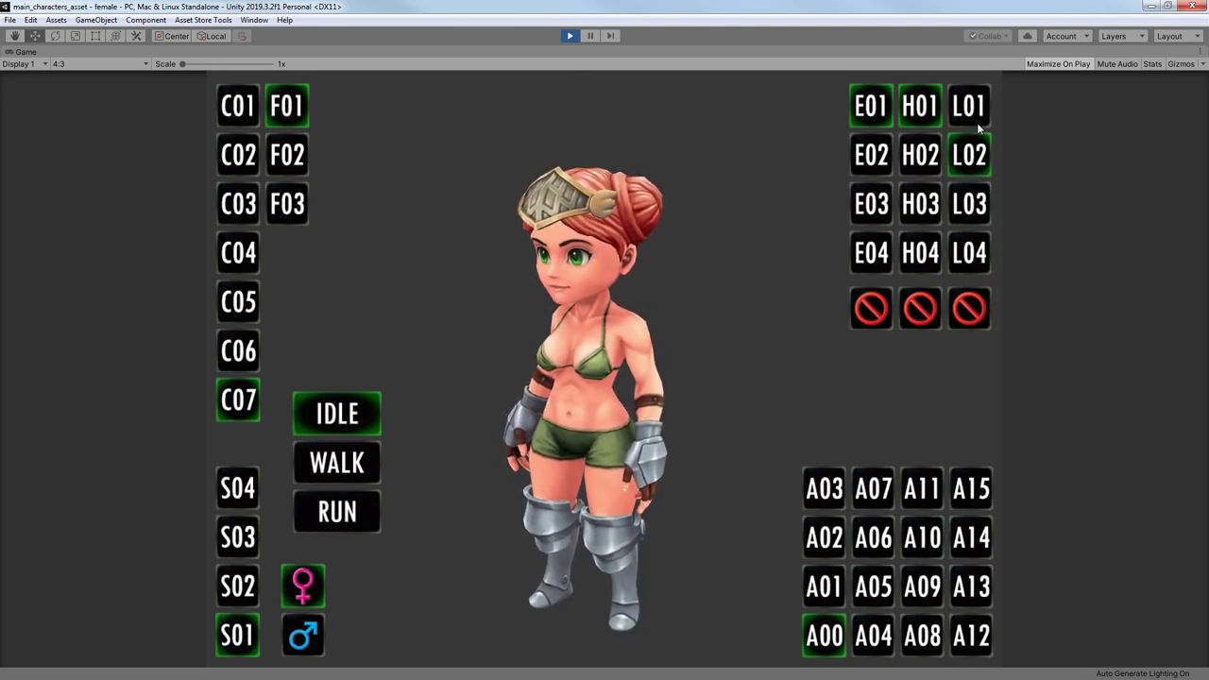
left_click(979, 121)
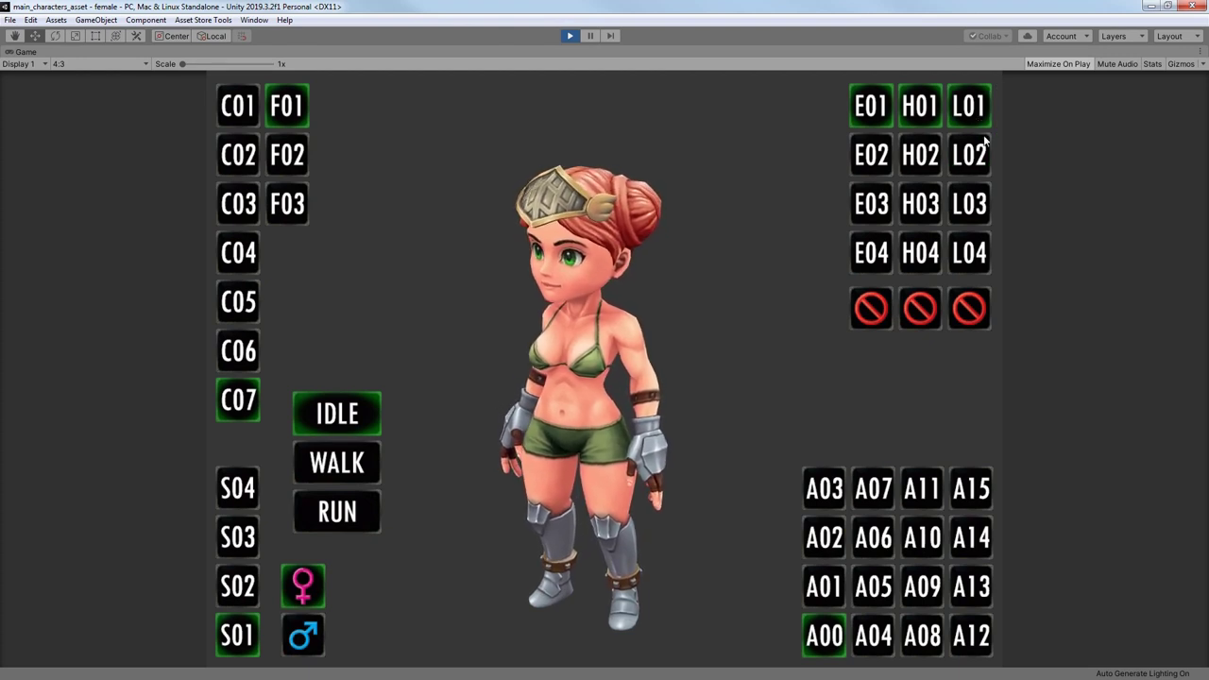
left_click(869, 253)
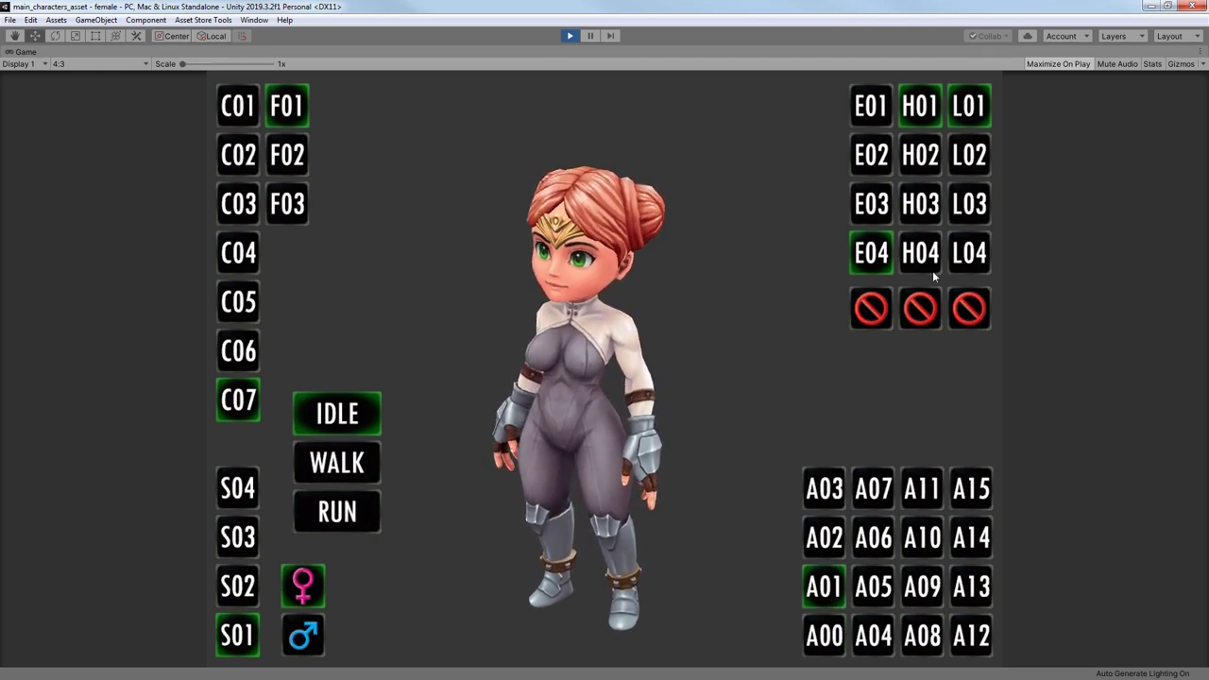
- Toggle the armored boots off and on, then try outfits A03, A08, A11, A15 and A06
left_click(973, 305)
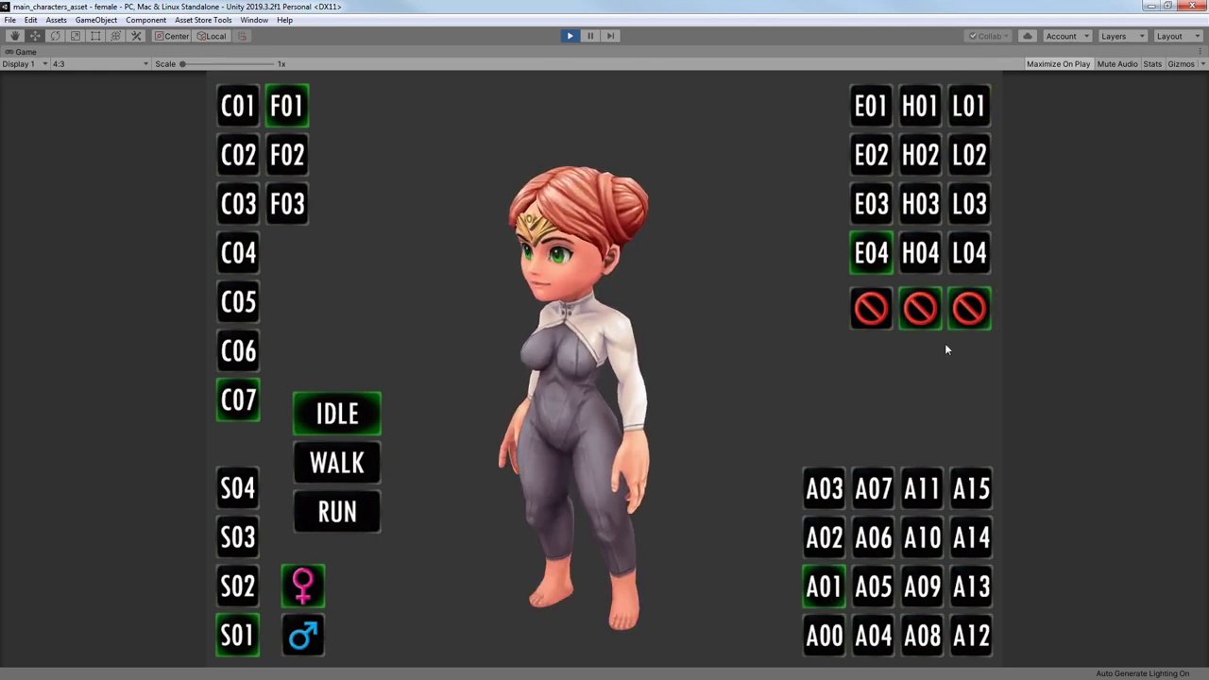
left_click(968, 109)
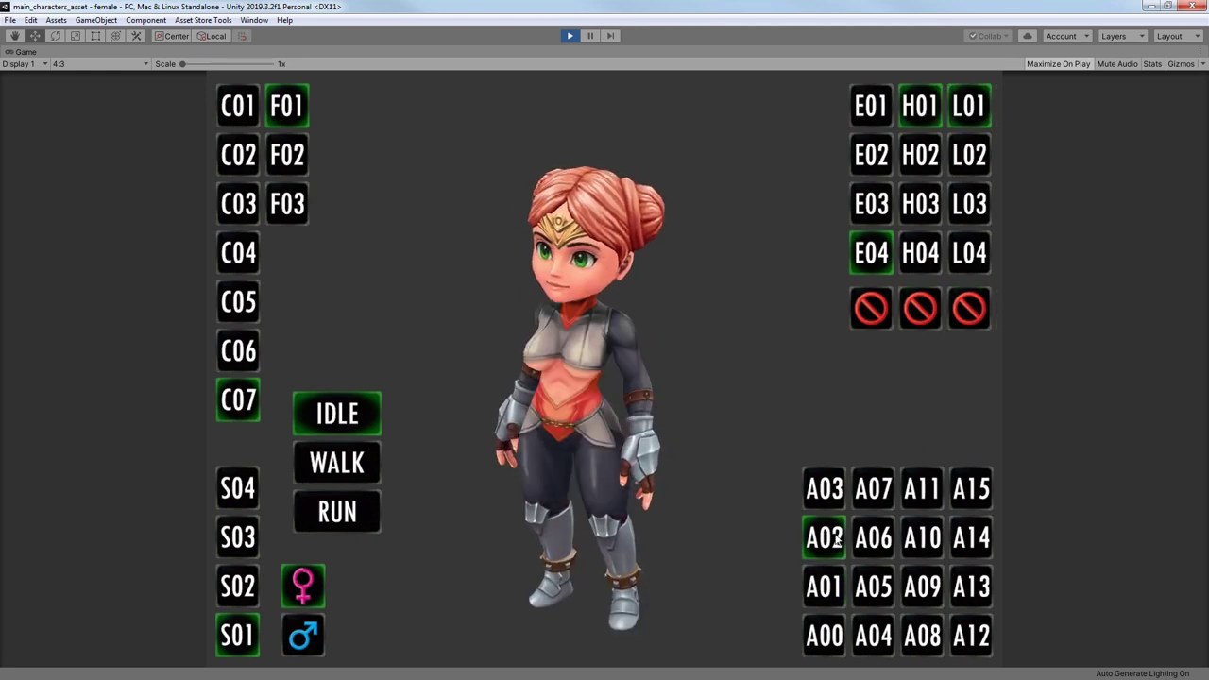
left_click(835, 487)
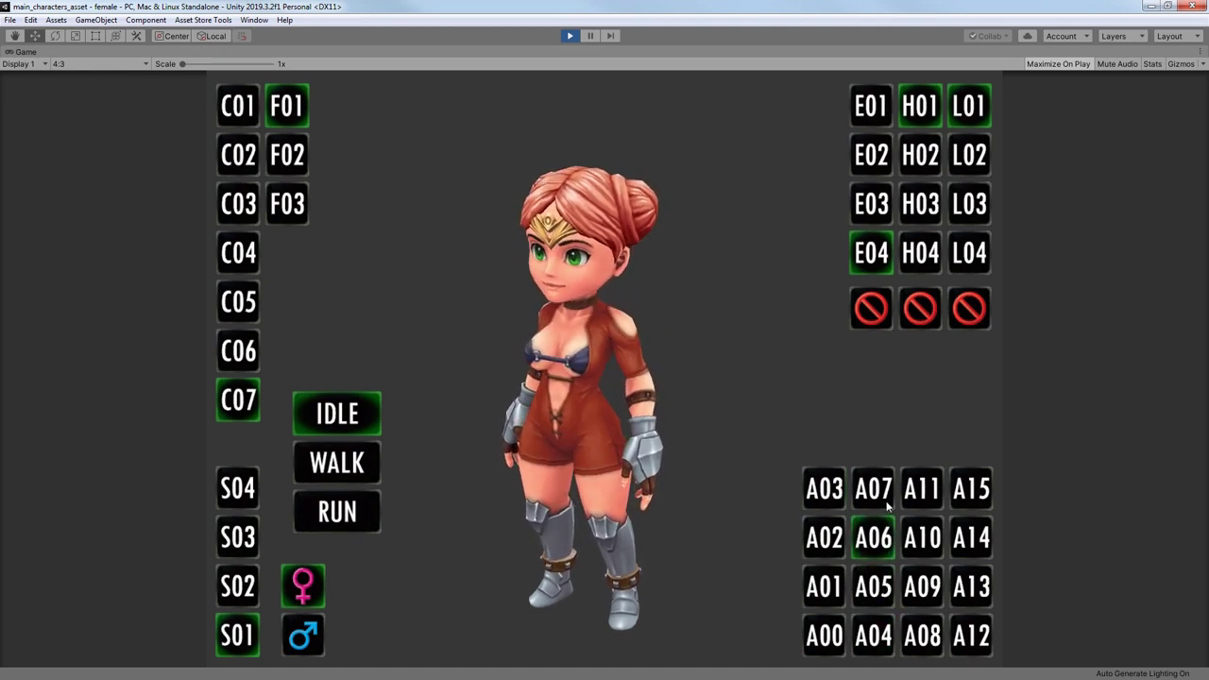
left_click(929, 633)
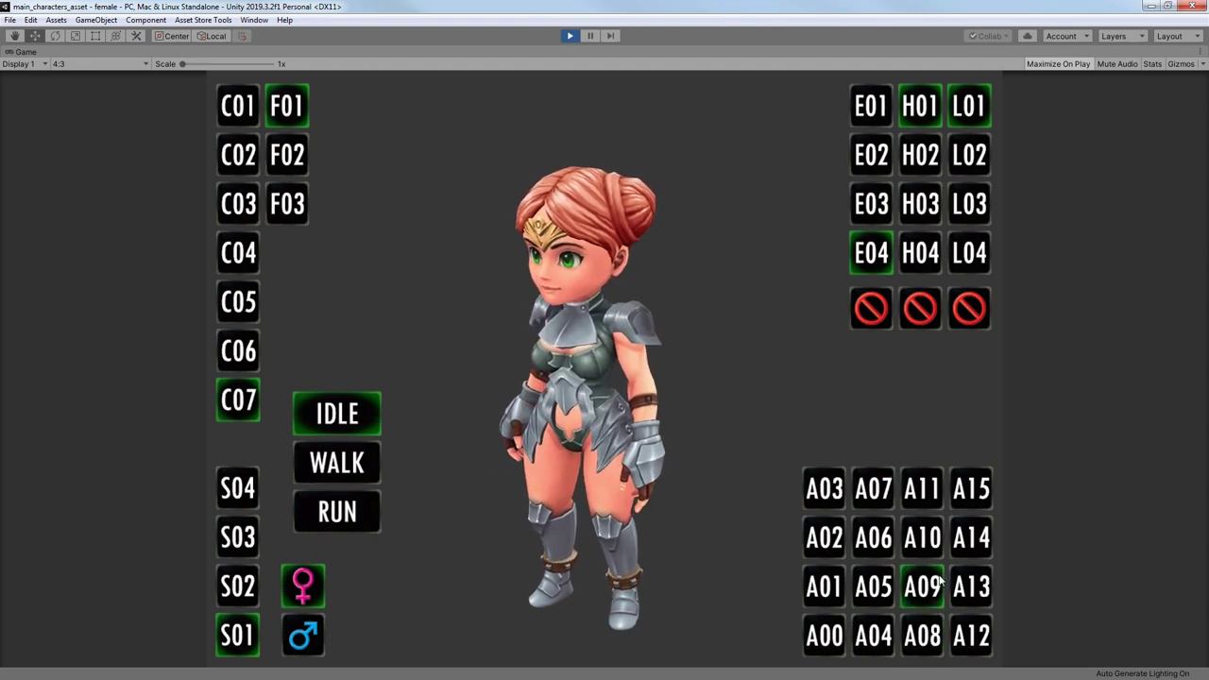
left_click(930, 495)
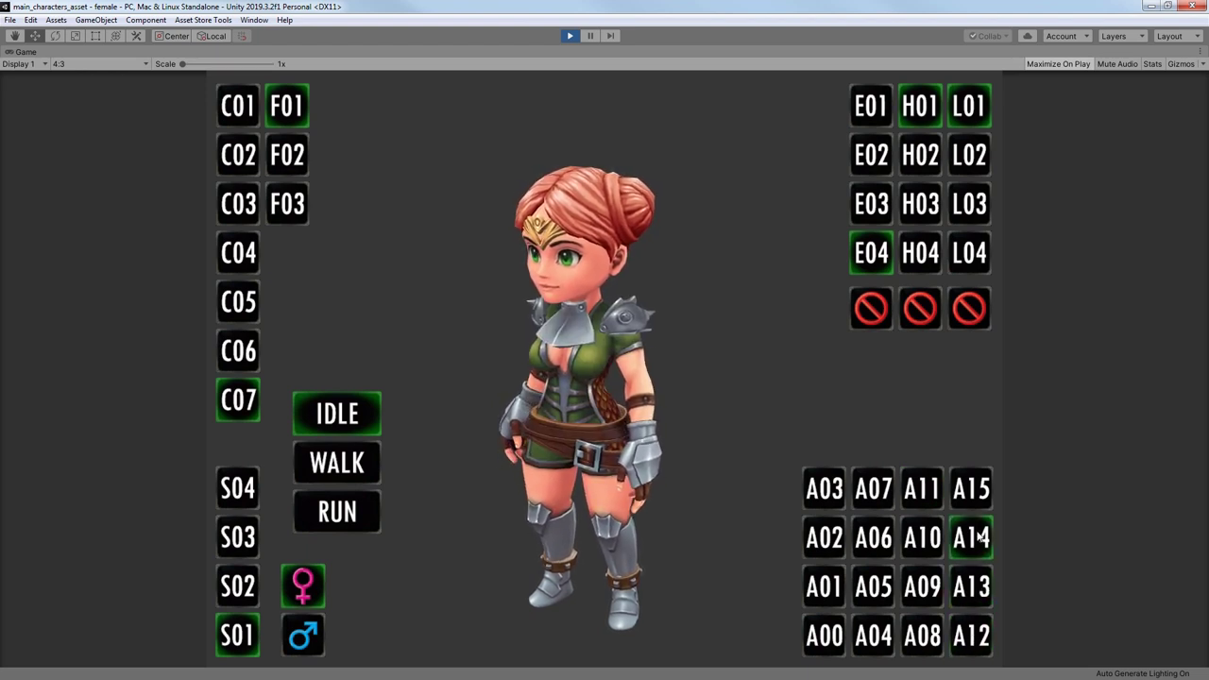
left_click(981, 486)
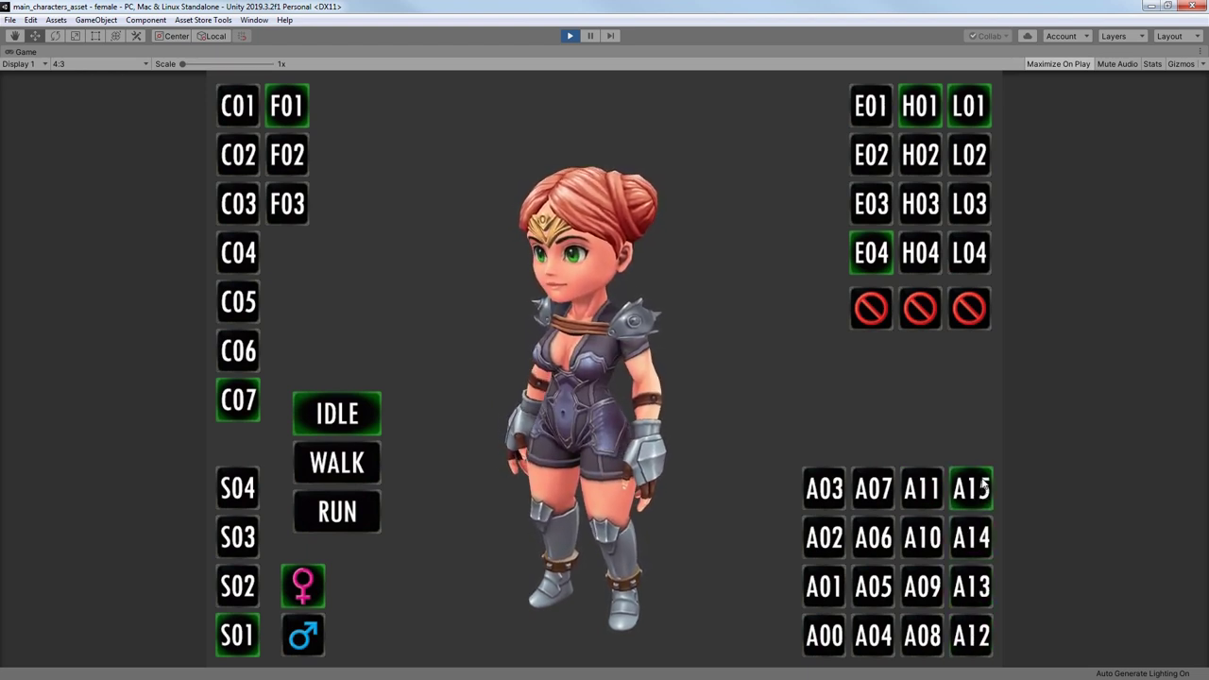
left_click(922, 492)
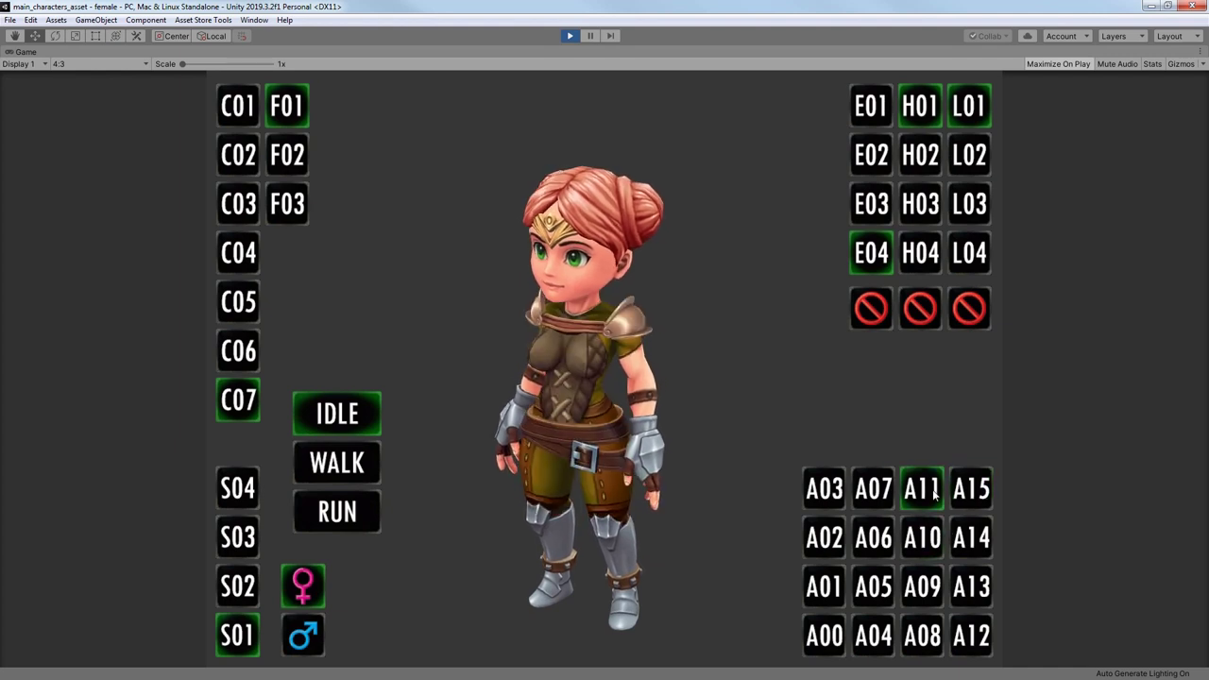
left_click(886, 535)
- Try the white armor, then give her dark gloves H03 and brown laced boots L04
left_click(879, 586)
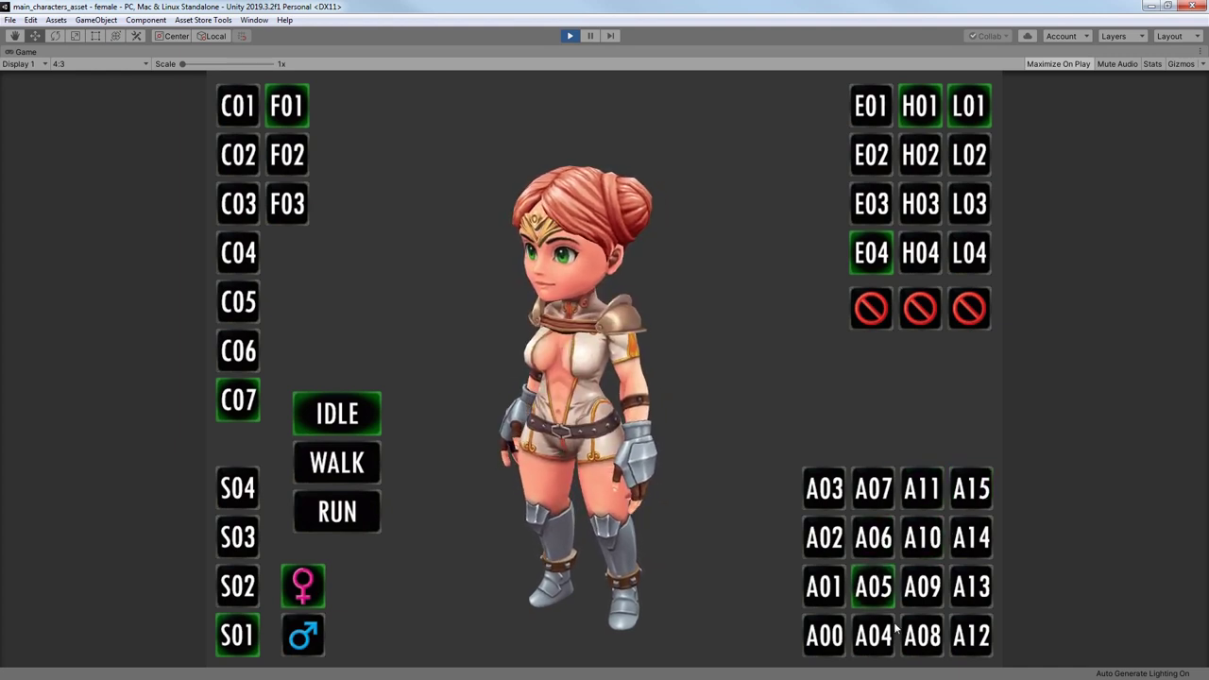
left_click(928, 206)
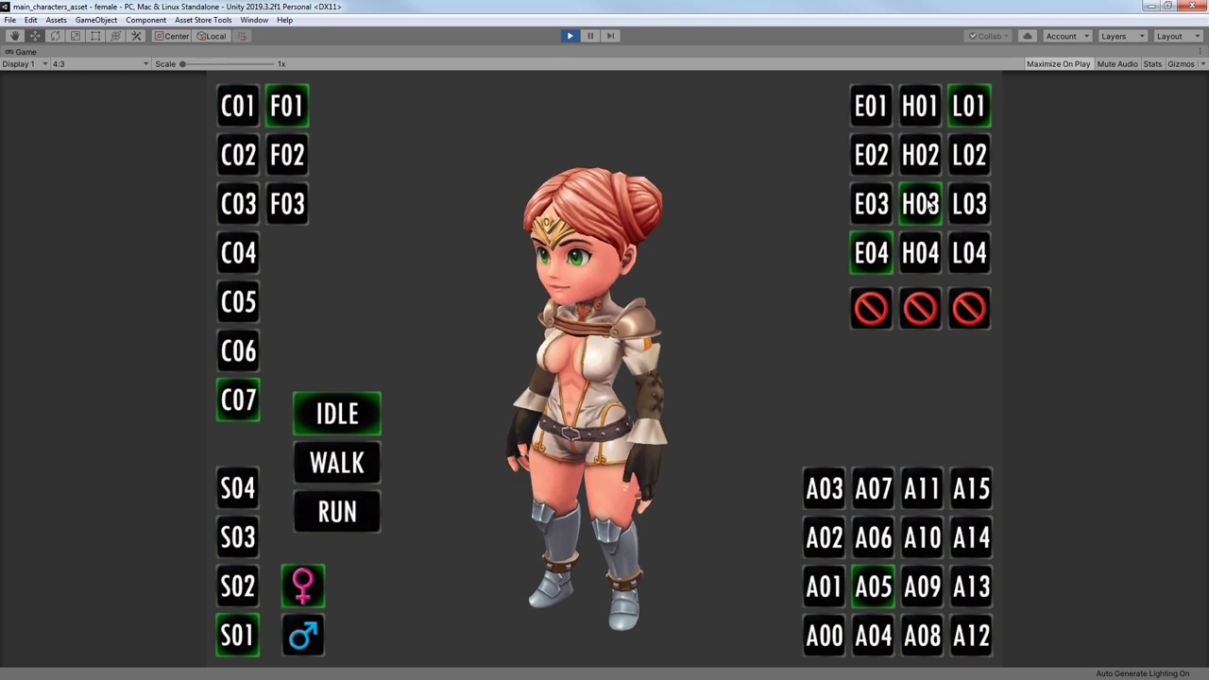
left_click(978, 251)
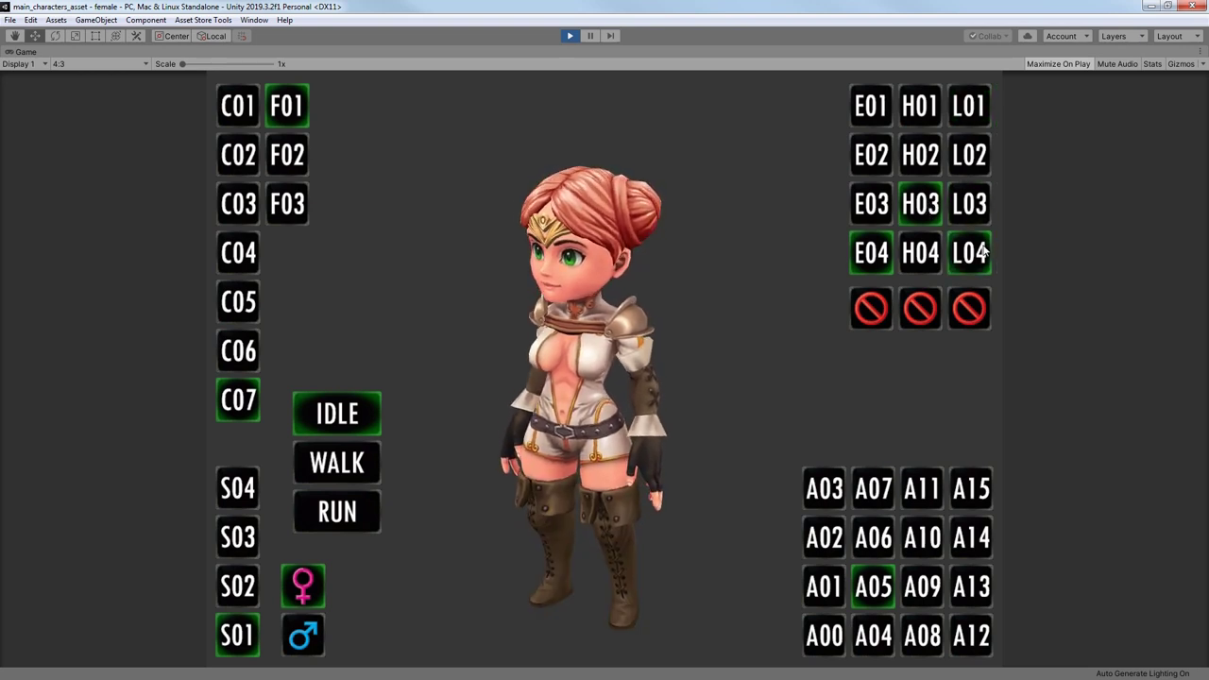
- Put the brown wide-brimmed hat E02 and red outfit A06 on her, then play the walk animation
left_click(883, 206)
left_click(886, 161)
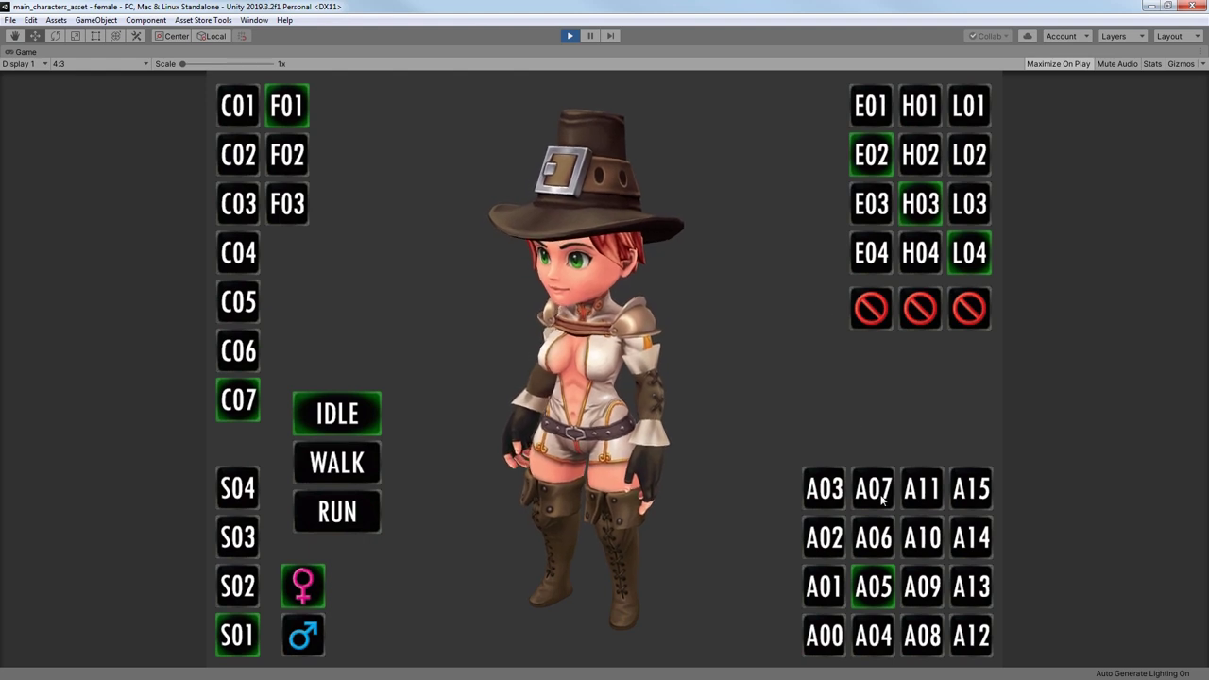
left_click(874, 537)
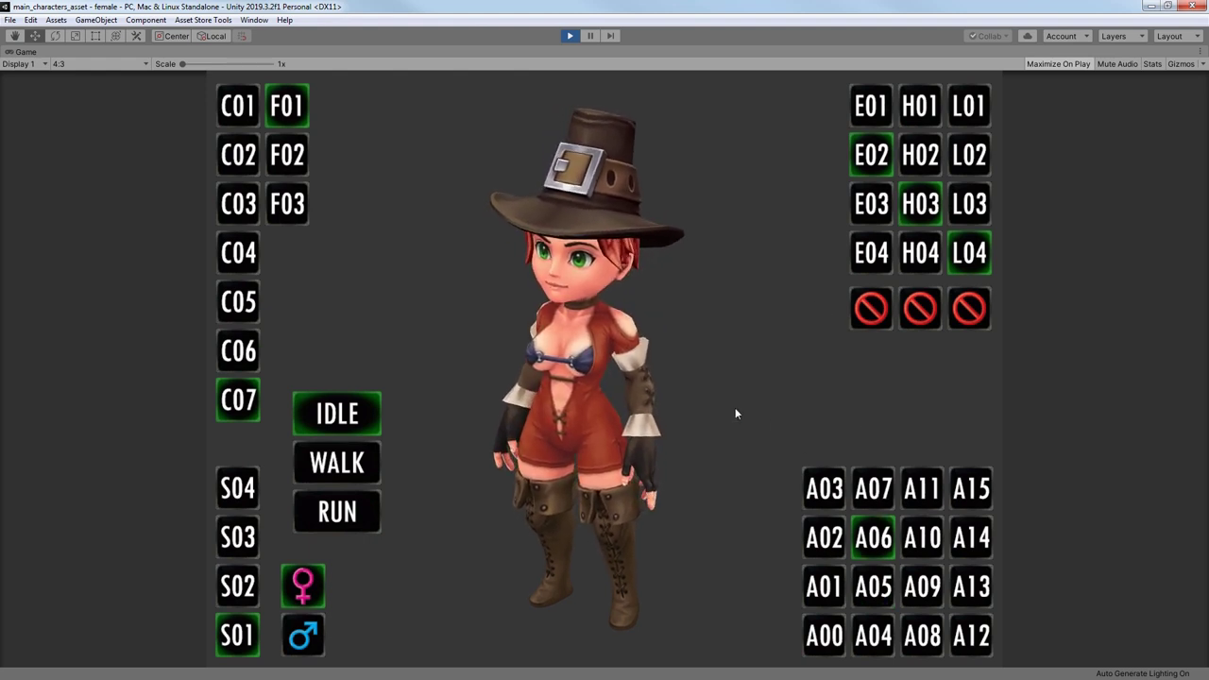
left_click(357, 463)
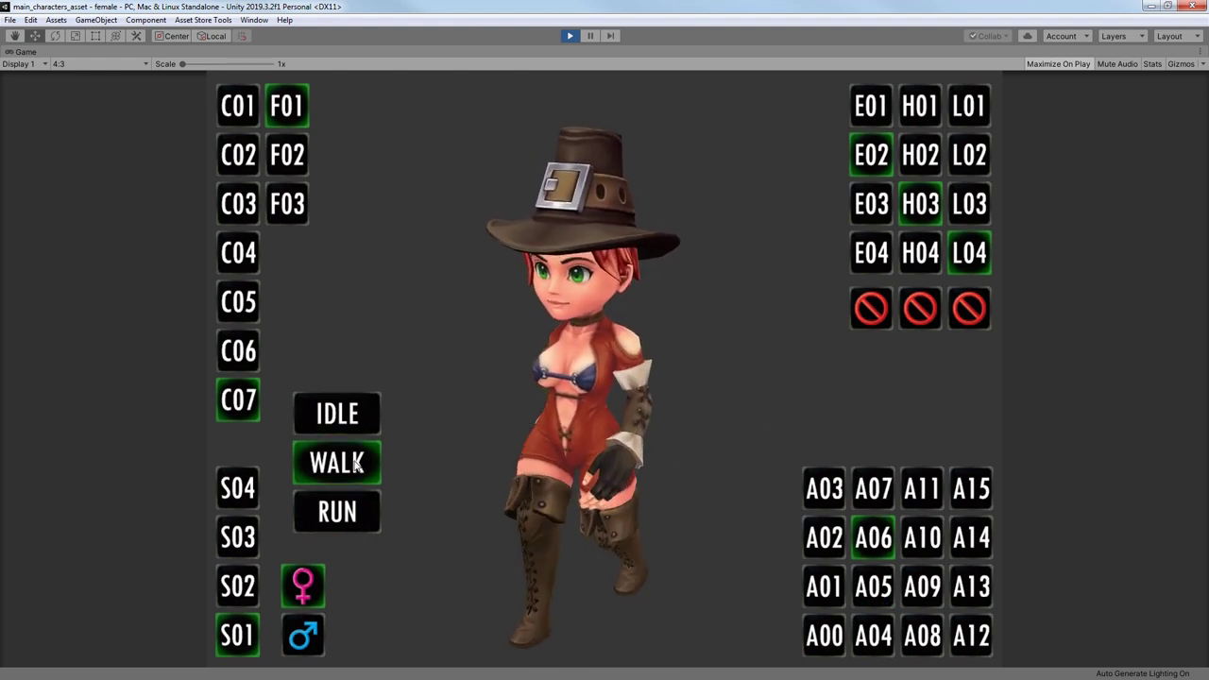
- Preview running, switch to the male character, and try skin tones S02–S04 before returning to S01
left_click(351, 510)
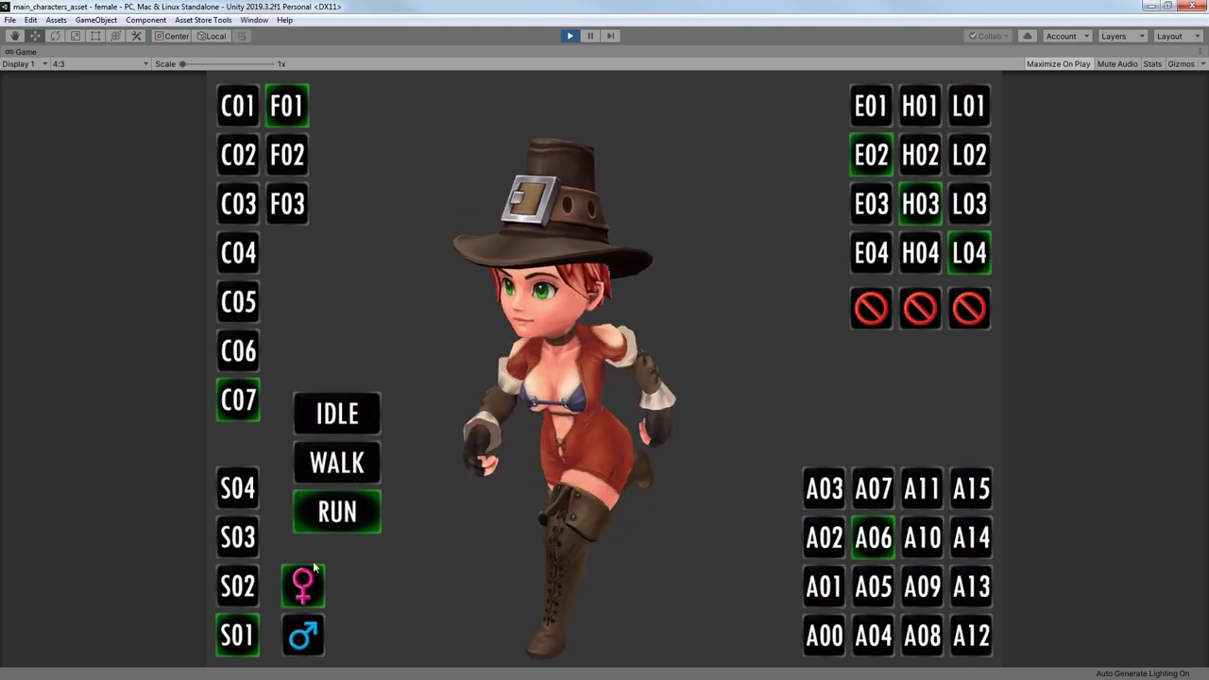
left_click(302, 635)
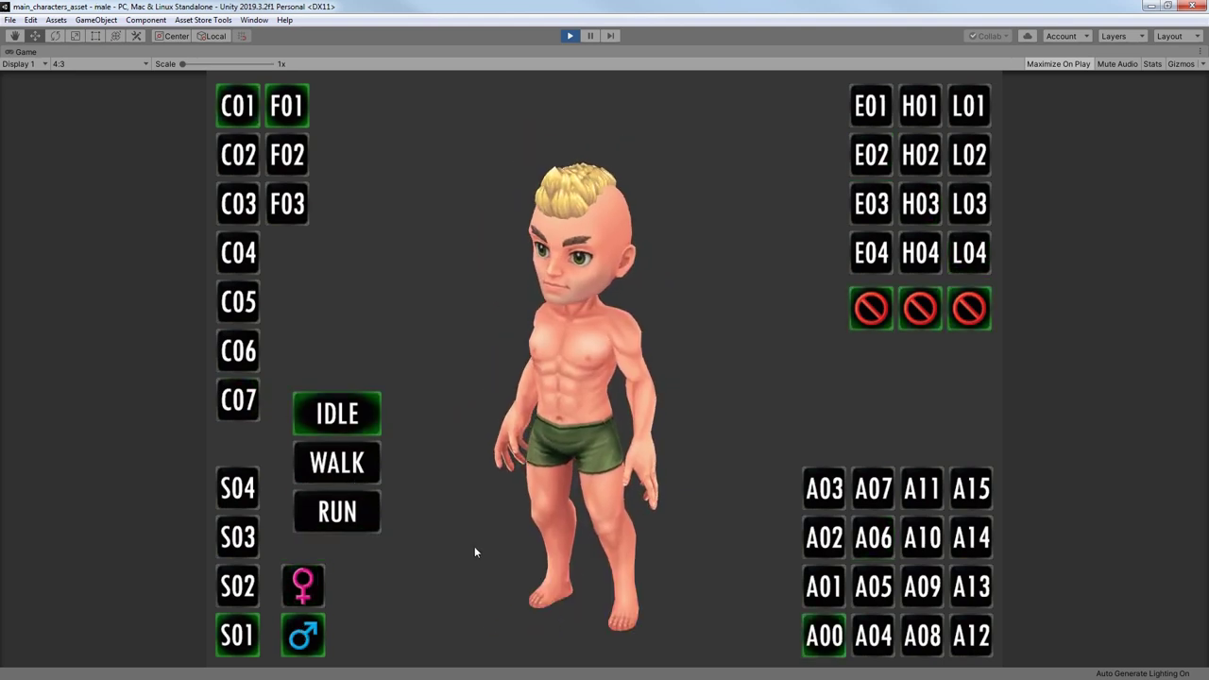
left_click(238, 588)
left_click(252, 548)
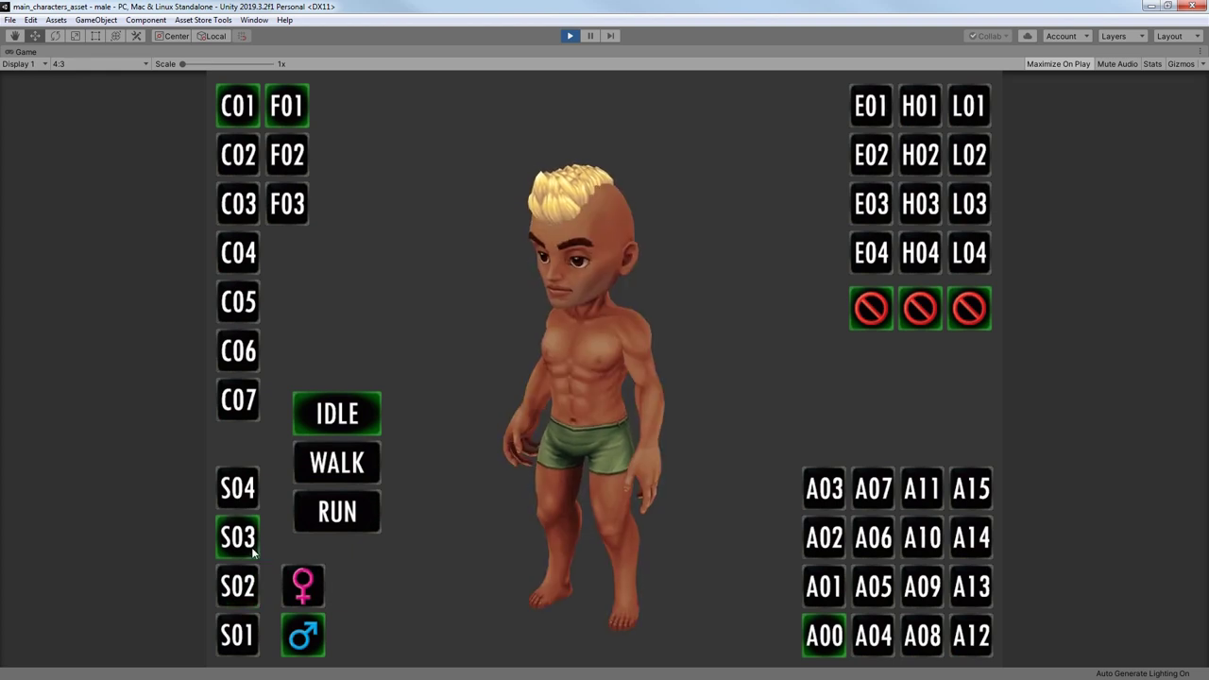
left_click(240, 489)
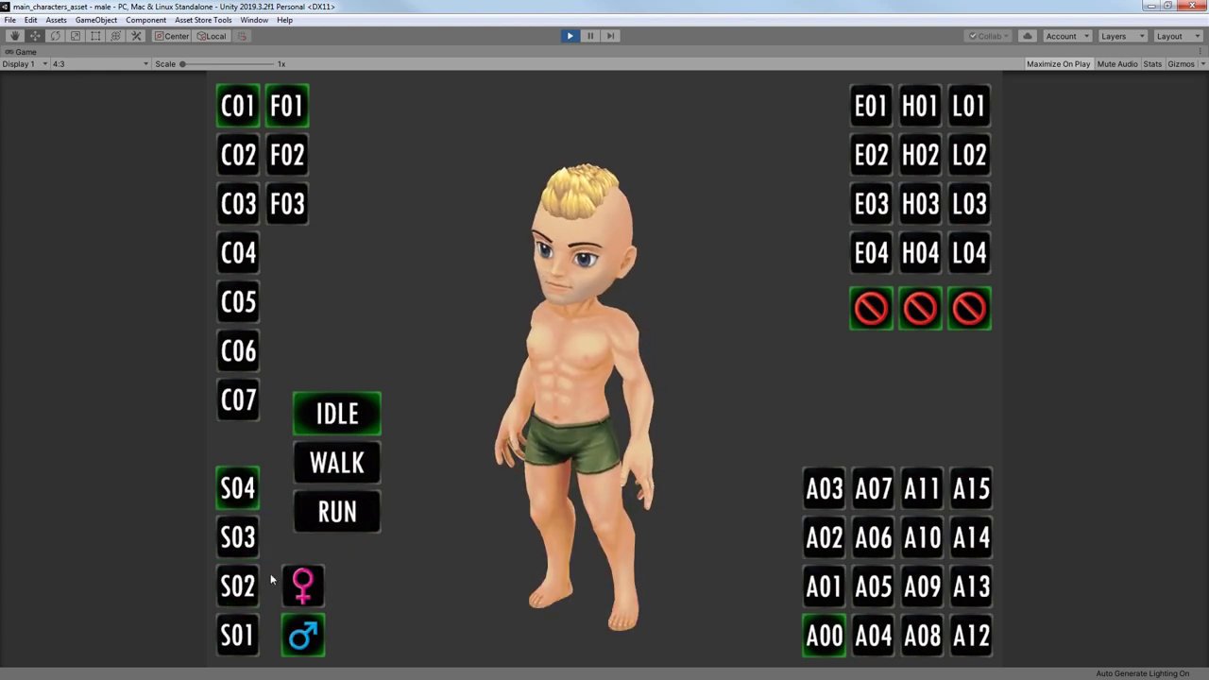
left_click(236, 639)
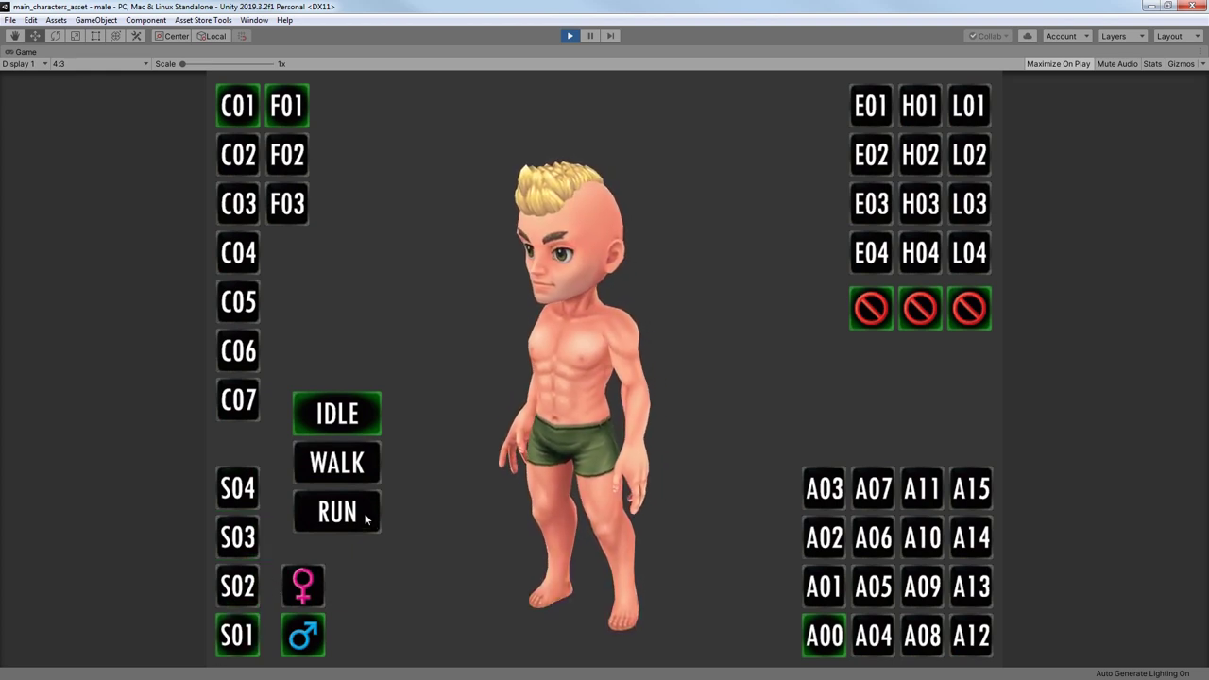
- Try hairstyles F03, F02 and F01, settling on the F02 swept short haircut
left_click(300, 206)
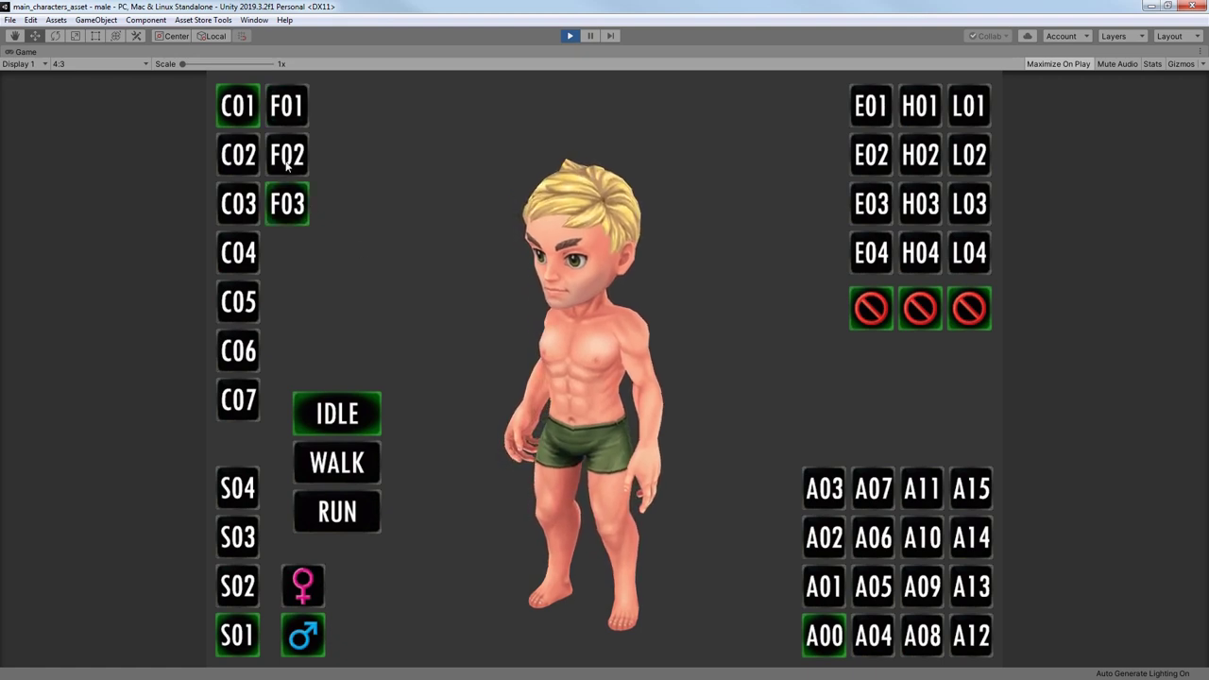
left_click(289, 163)
left_click(288, 107)
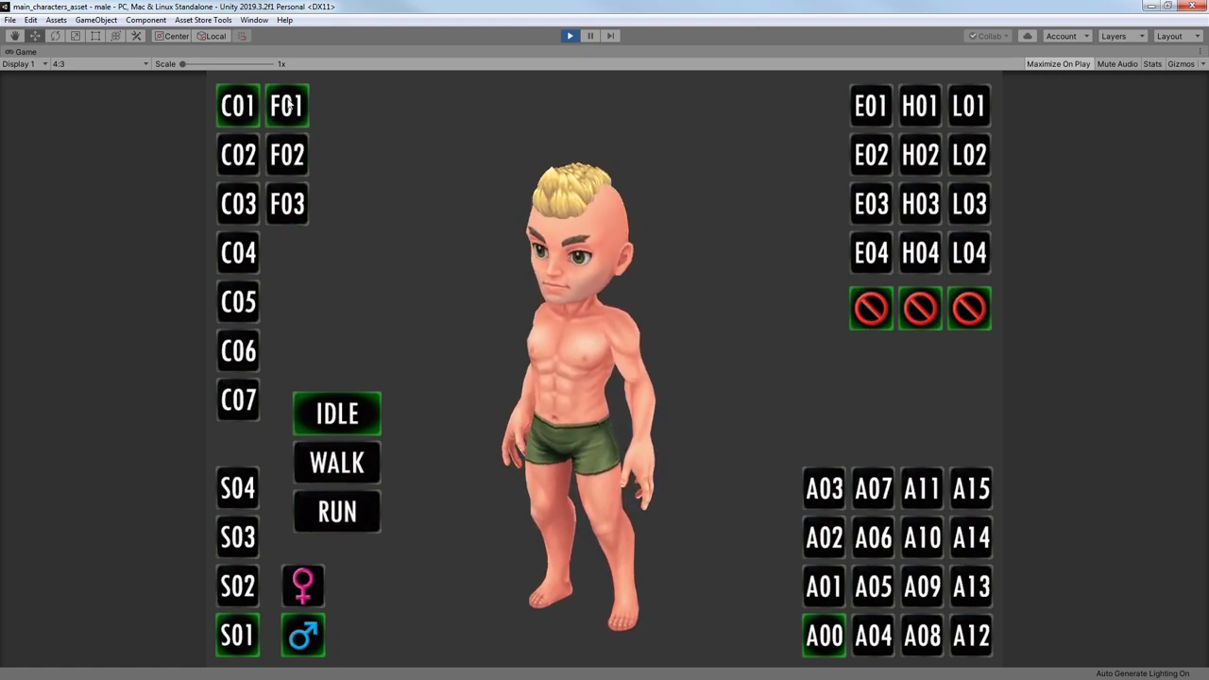
left_click(282, 160)
- Cycle his hair colour through purple, dark brown, light brown, black and grey
left_click(247, 153)
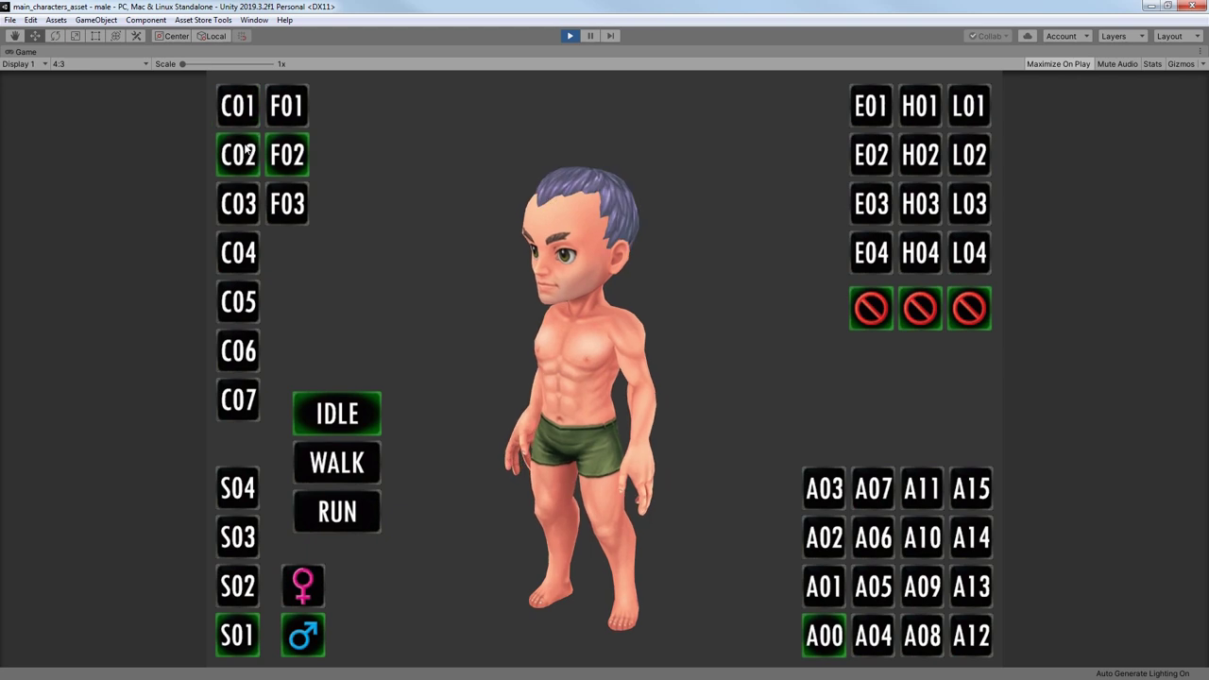
left_click(245, 216)
left_click(240, 271)
left_click(245, 301)
left_click(242, 351)
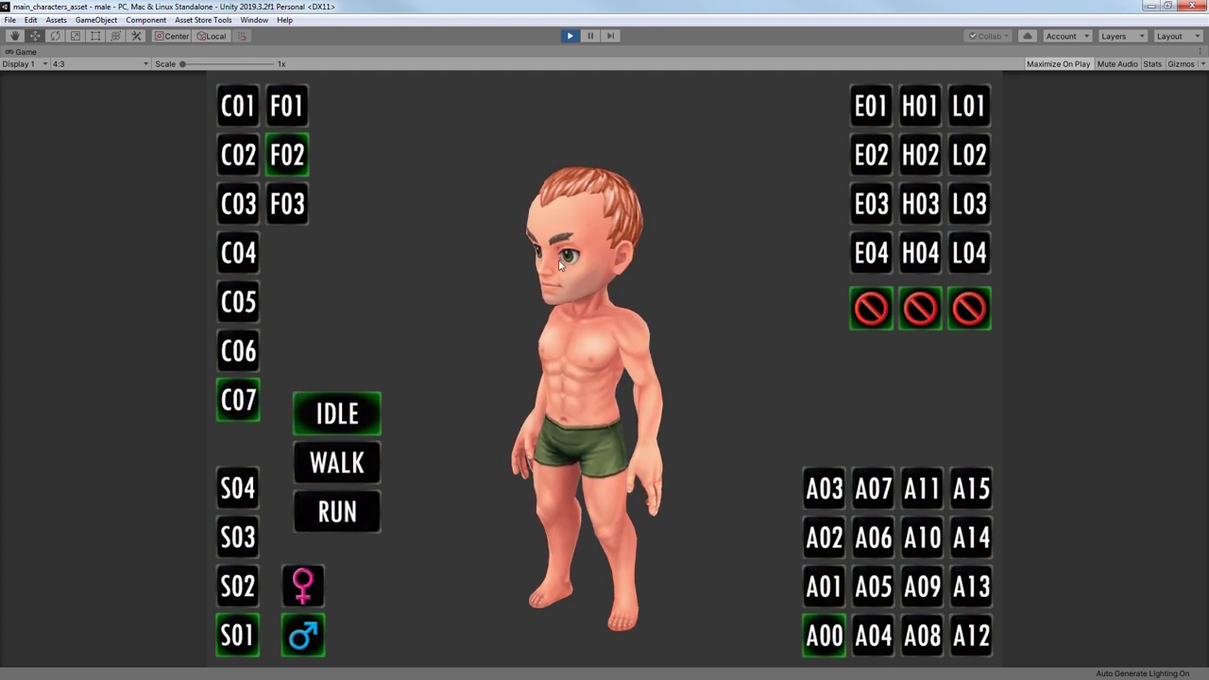
- Try winged and horned helmets, settle on the plumed knight helmet E01, and add teal studded gloves
left_click(881, 207)
left_click(876, 158)
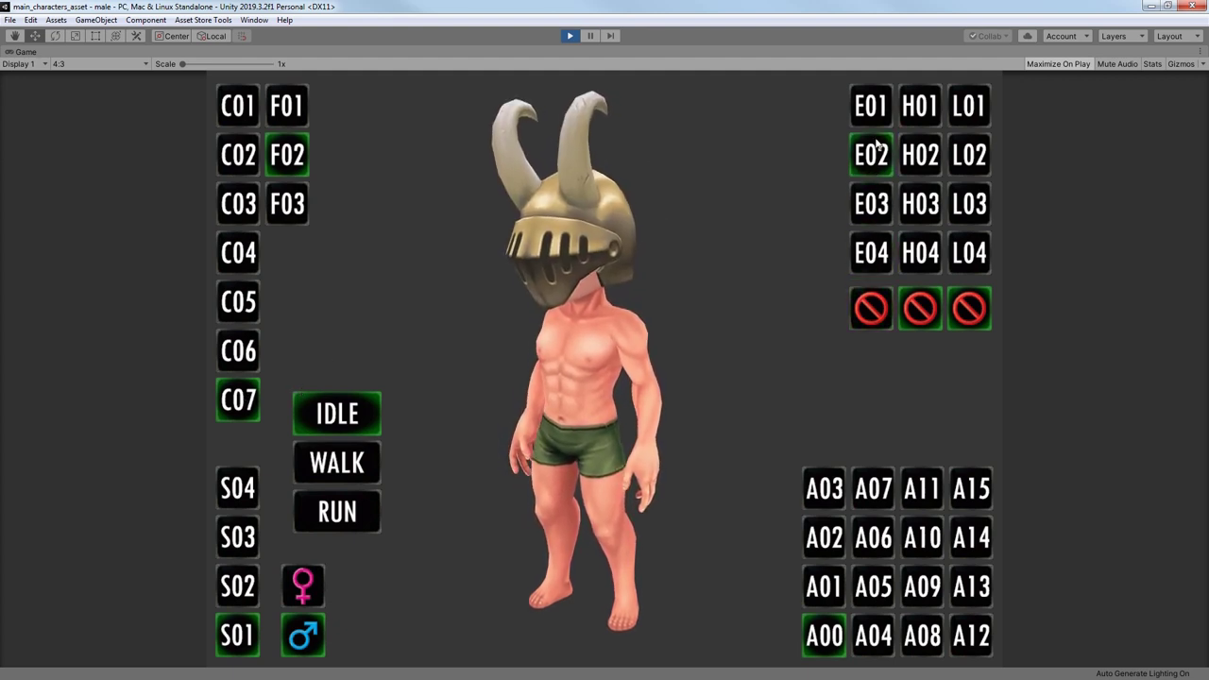
left_click(874, 119)
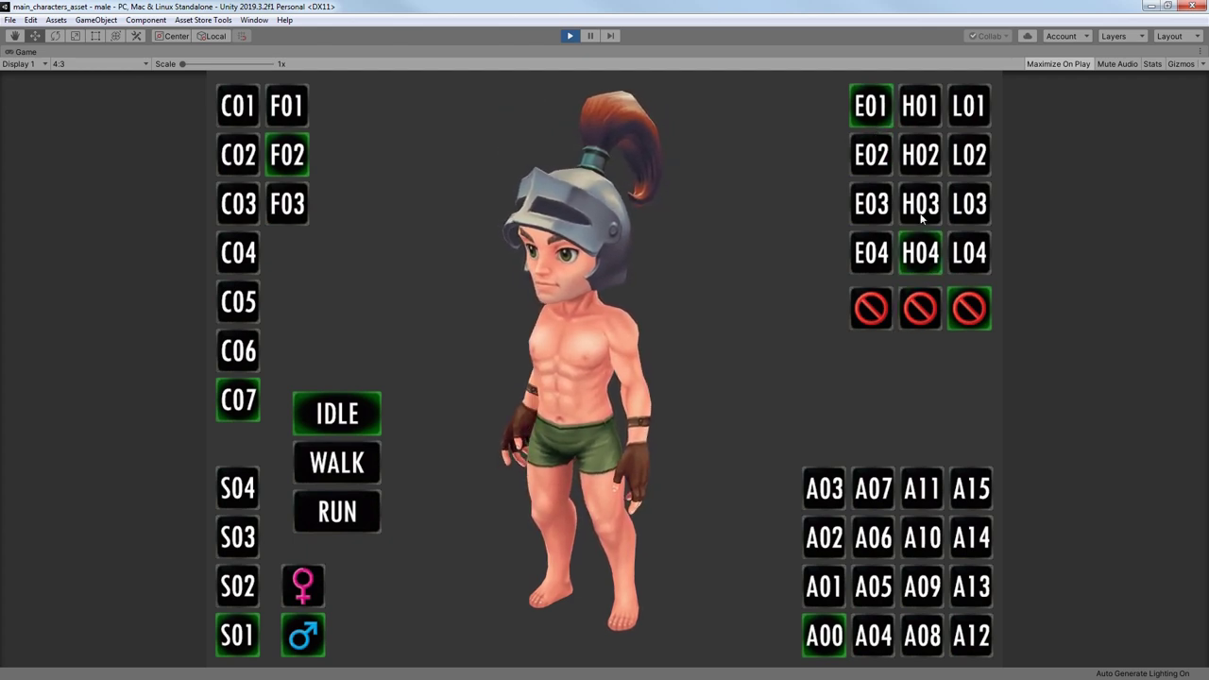
left_click(928, 163)
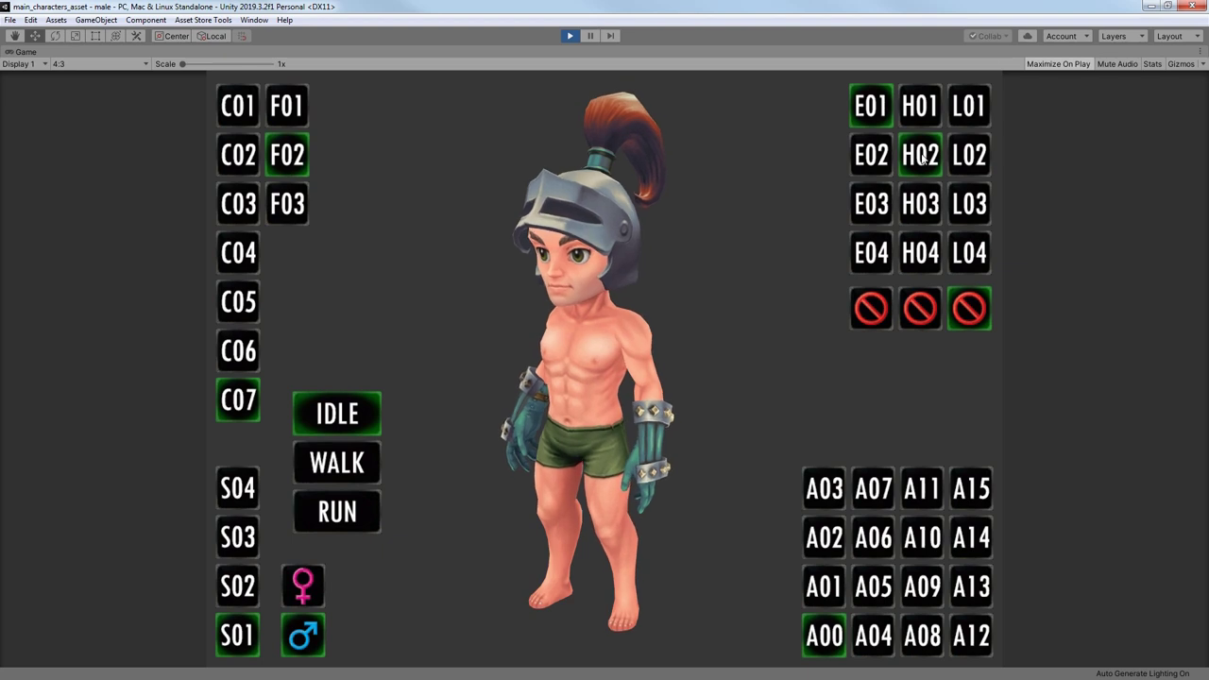
- Cycle boots L04–L01, ending on grey armoured boots, and dress him in leather armour A01
left_click(972, 253)
left_click(968, 210)
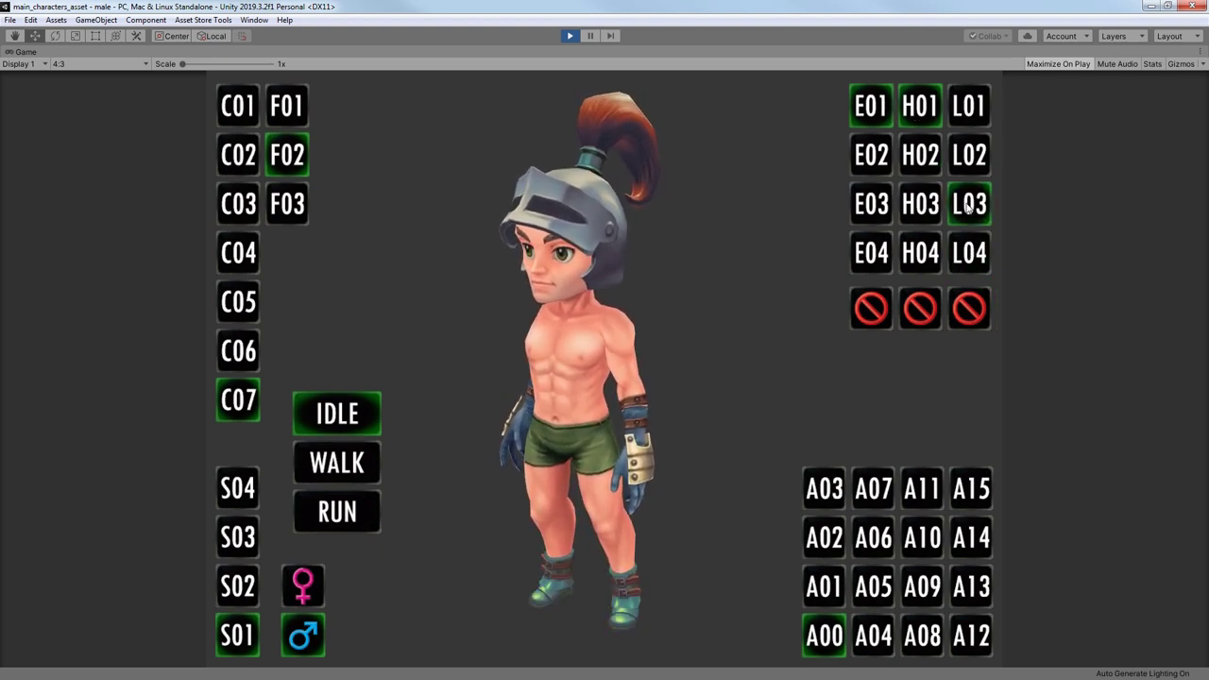
left_click(973, 166)
left_click(973, 116)
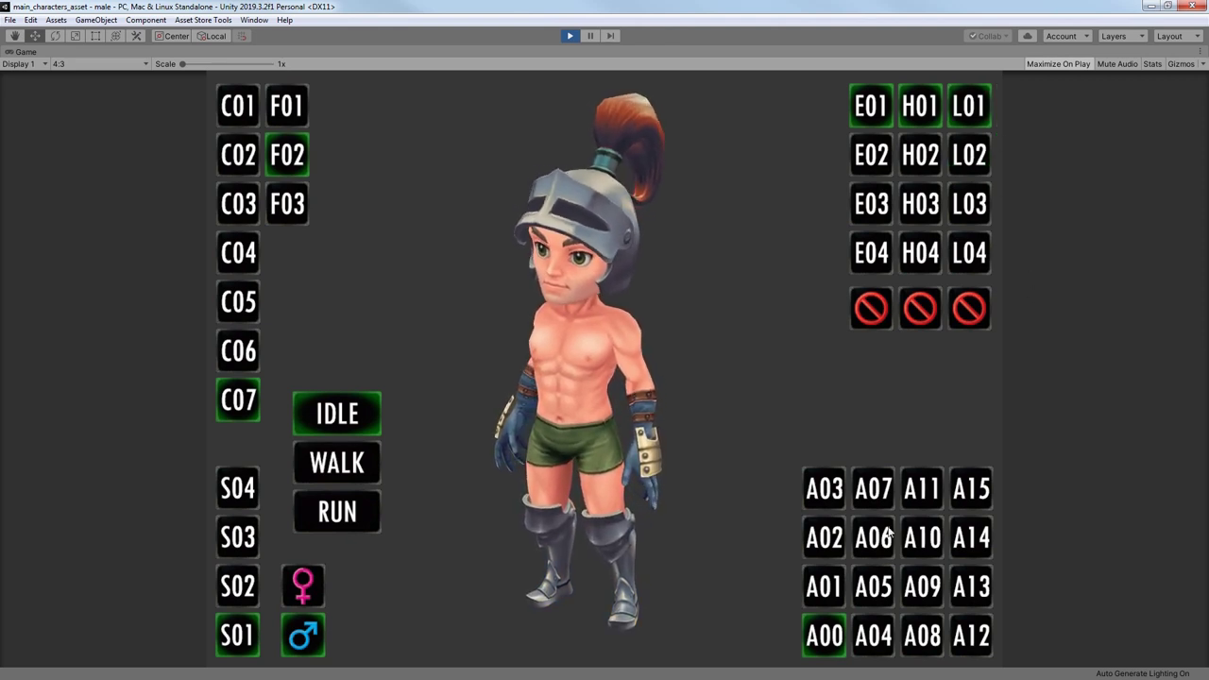
left_click(836, 591)
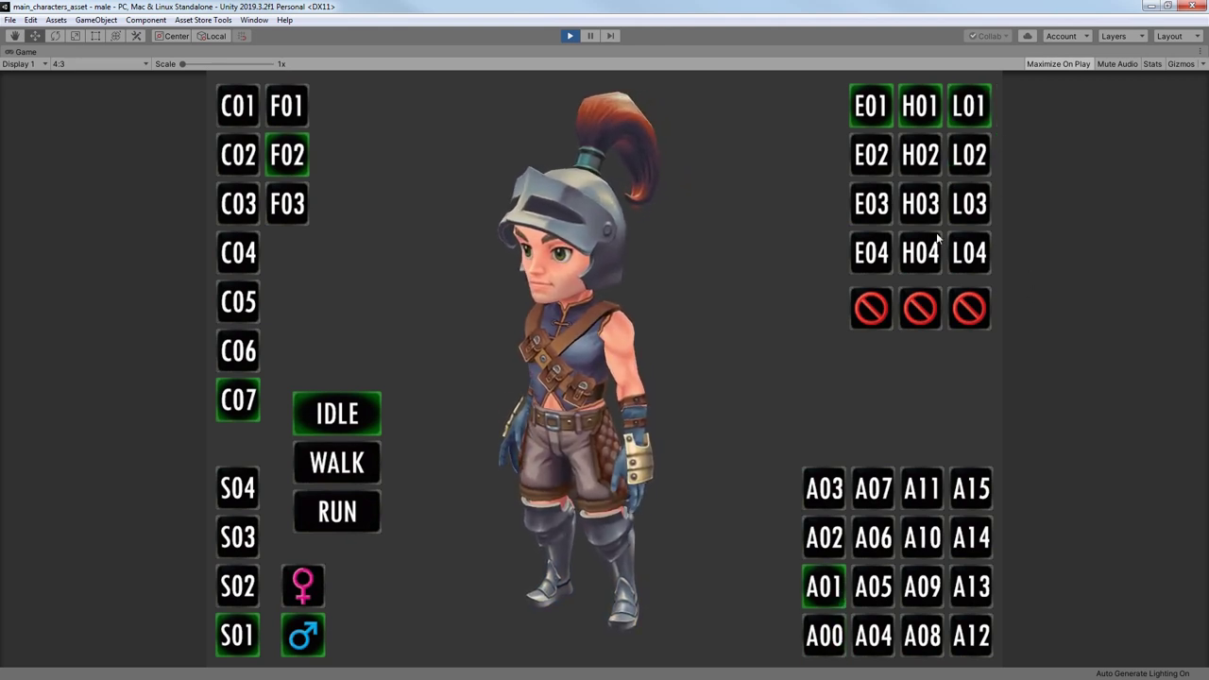
- Remove his gloves and boots, then put the grey armoured boots back on
left_click(936, 303)
left_click(977, 311)
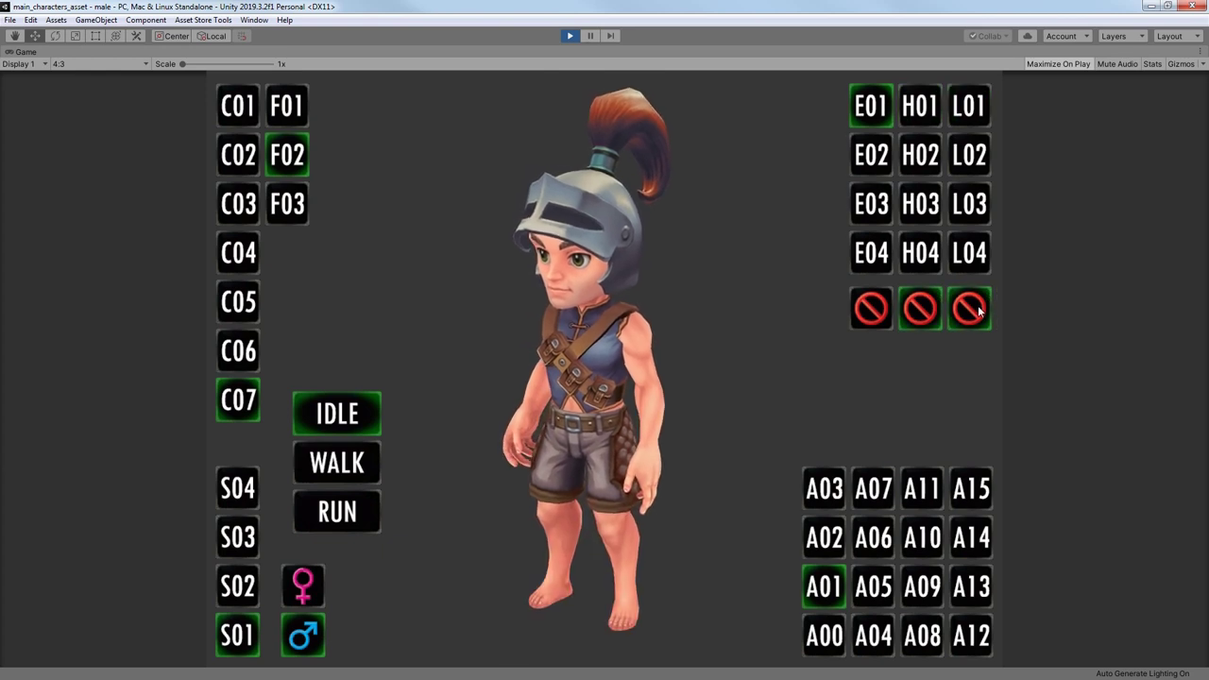
left_click(960, 118)
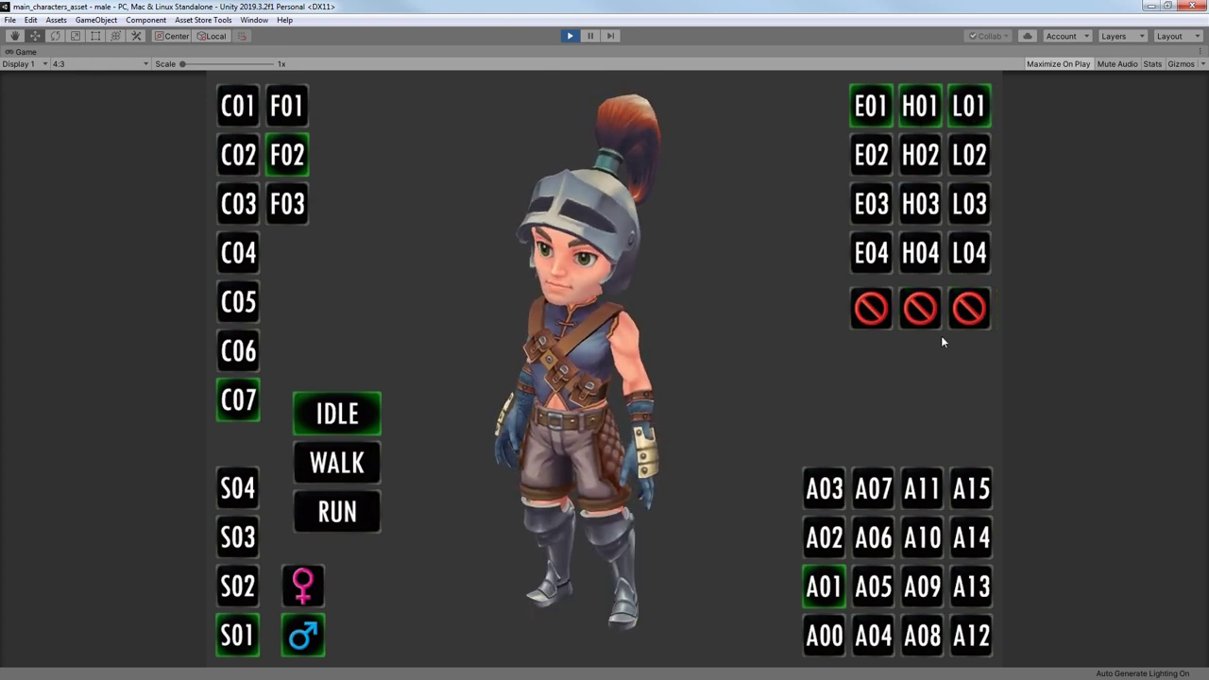
- Try the blue-and-white vest, grey plate, blue plate, shirtless strapped and brown leather outfits
left_click(829, 538)
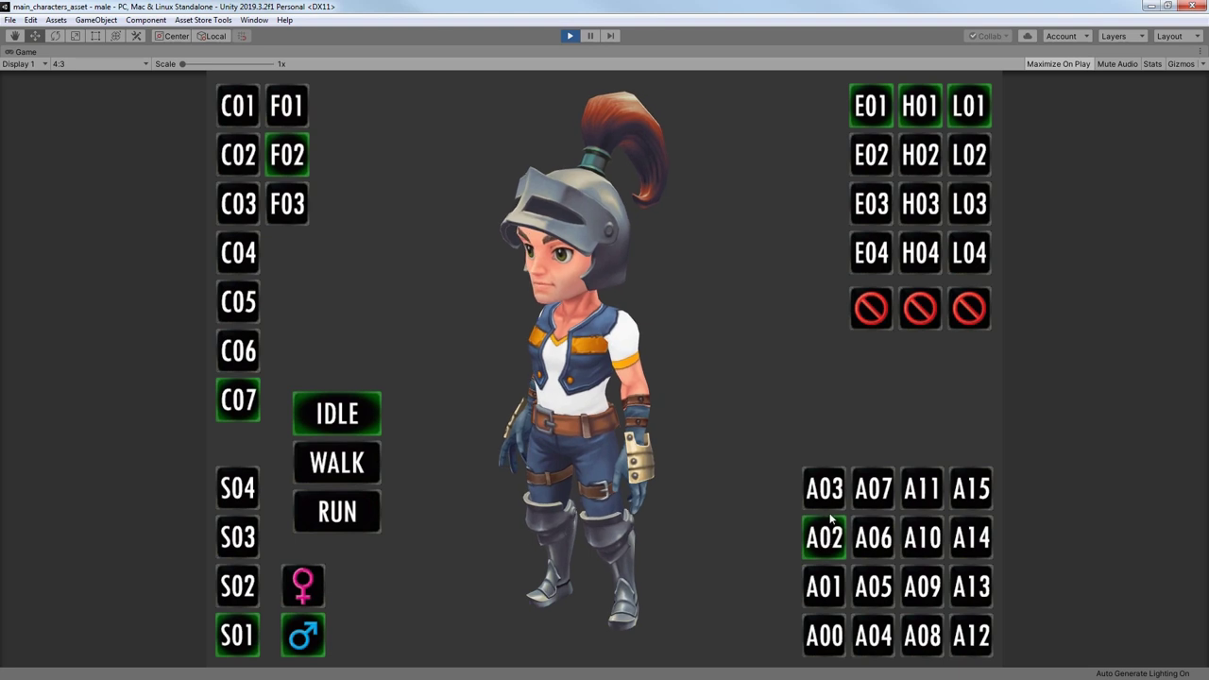
left_click(834, 496)
left_click(875, 634)
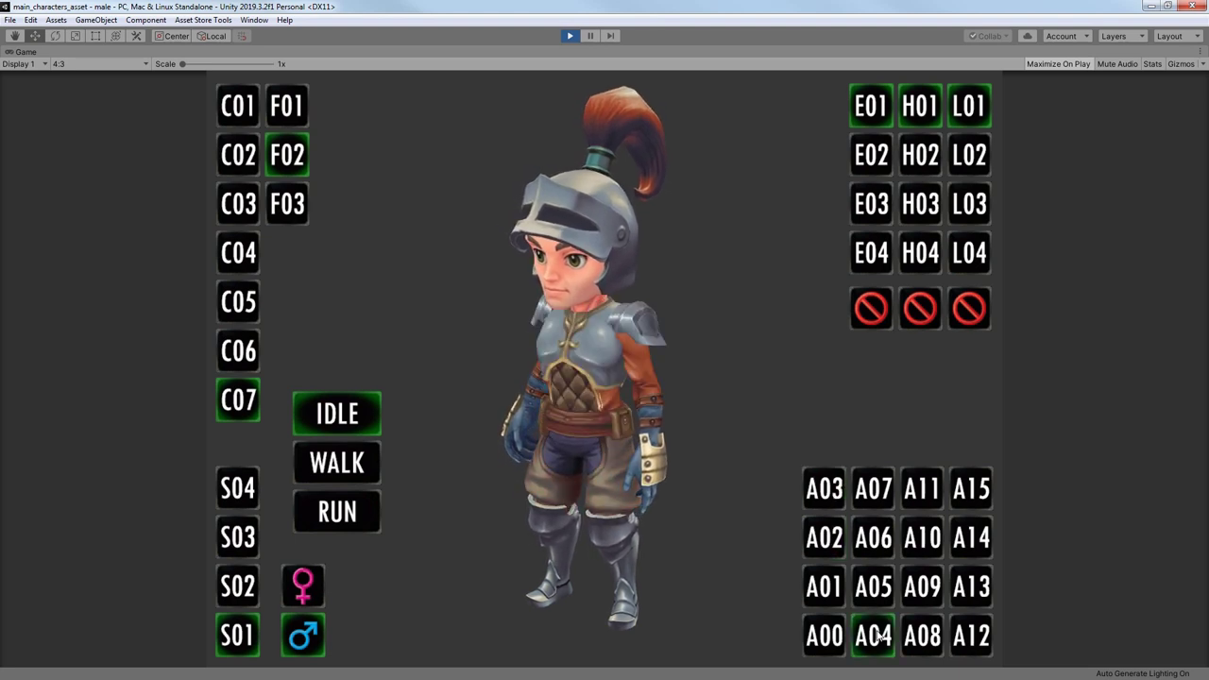
left_click(886, 546)
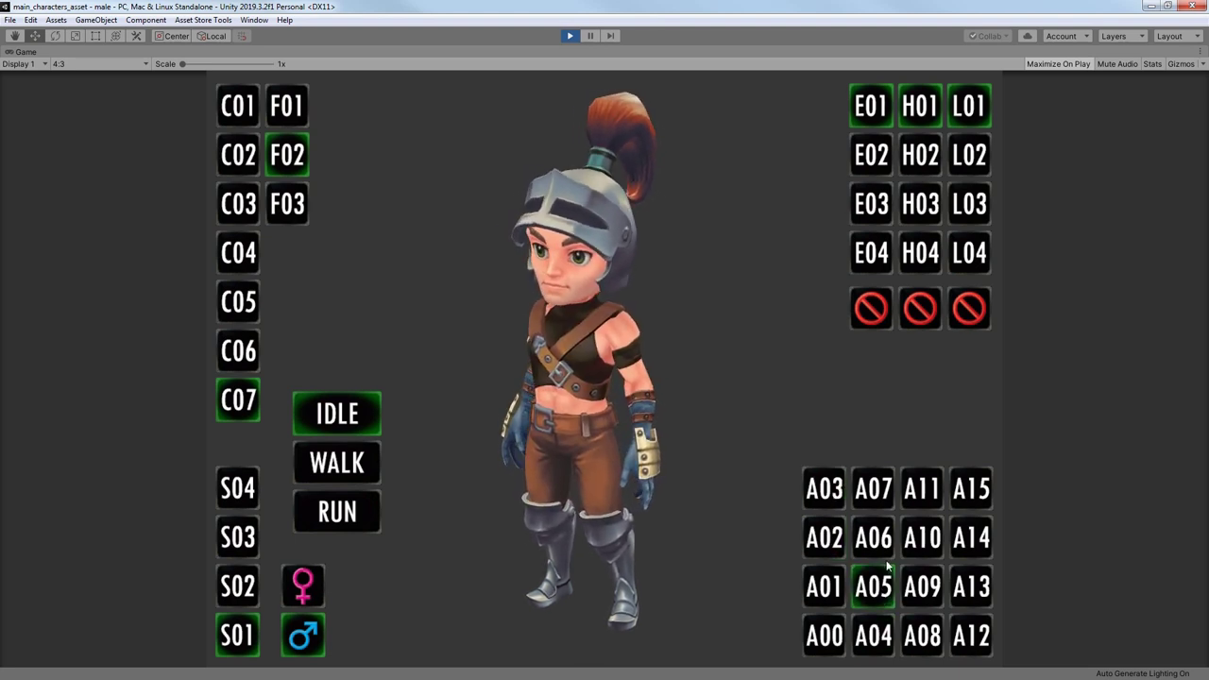
left_click(872, 489)
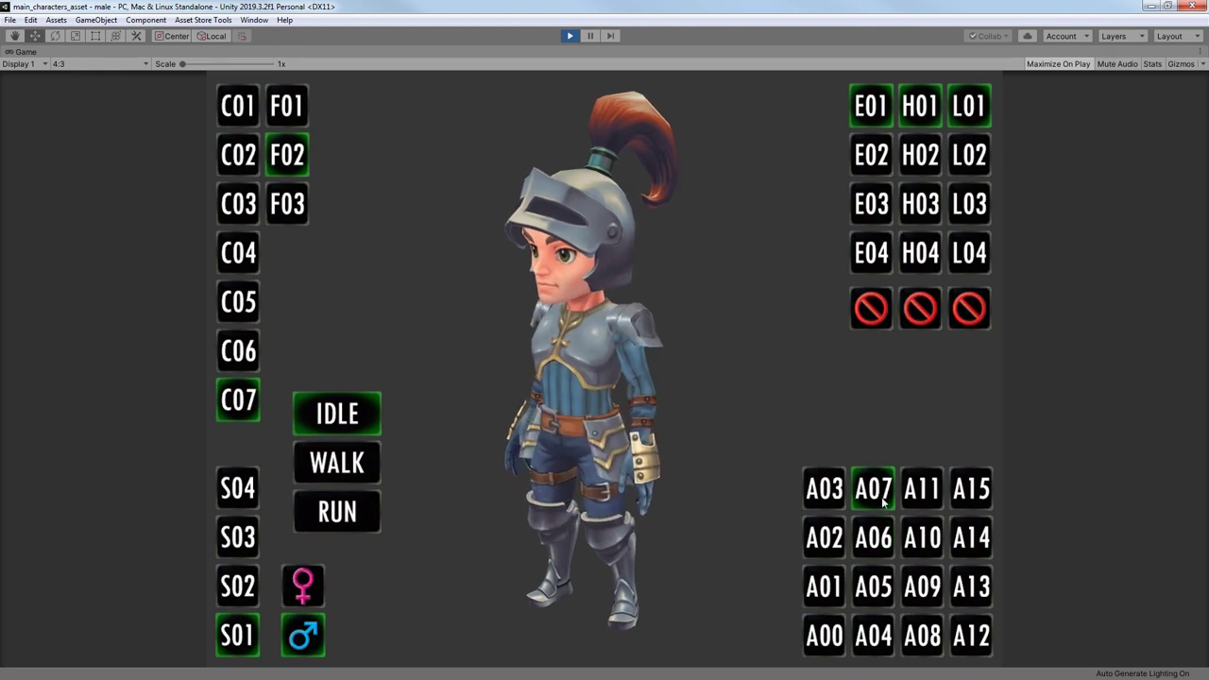
left_click(914, 623)
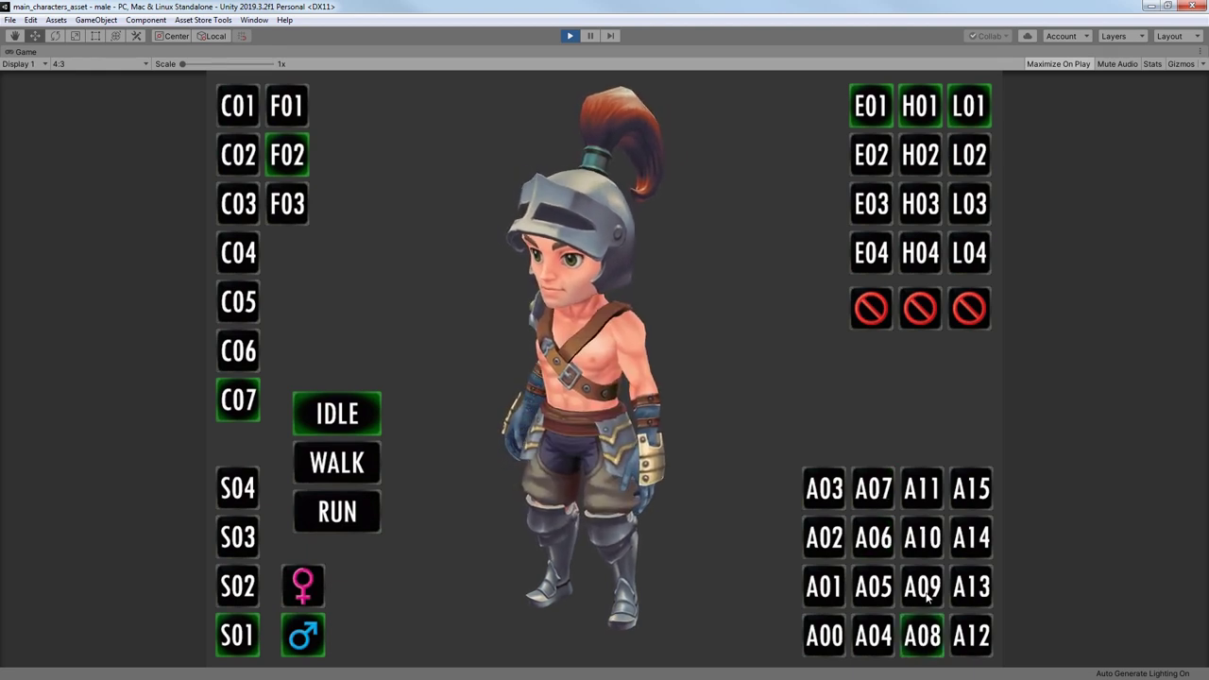
left_click(926, 593)
- Cycle torso armour A10 through A15, ending on the brown harness with green trousers
left_click(921, 536)
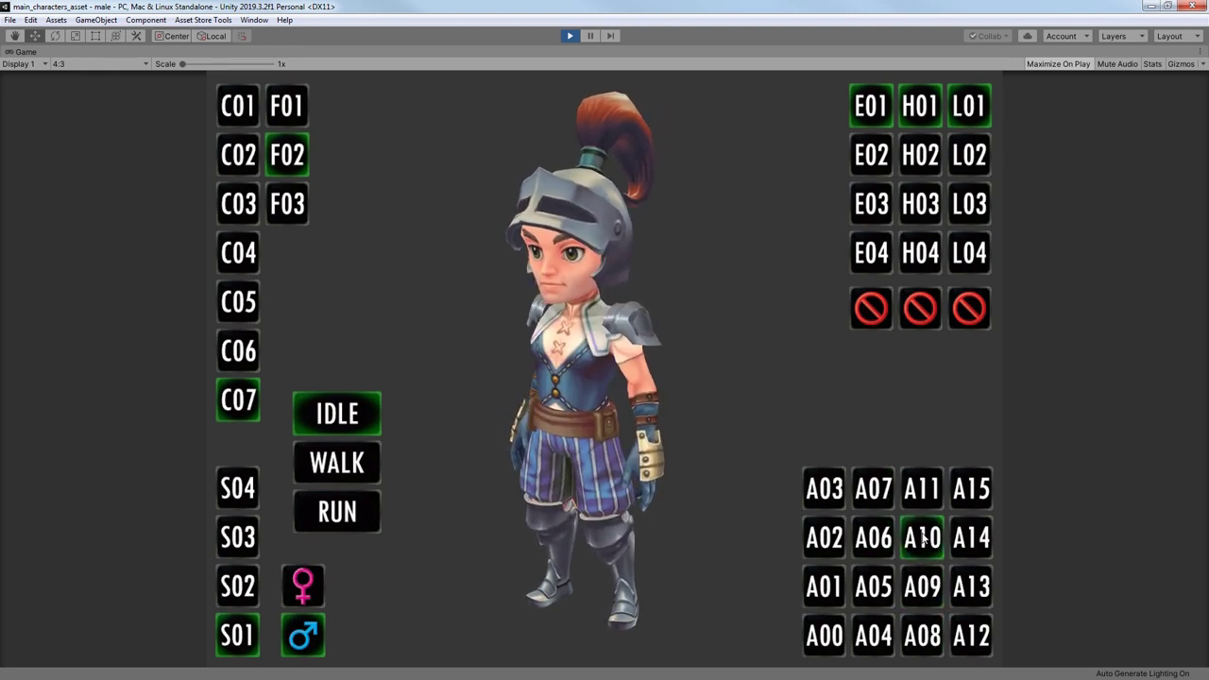
left_click(919, 500)
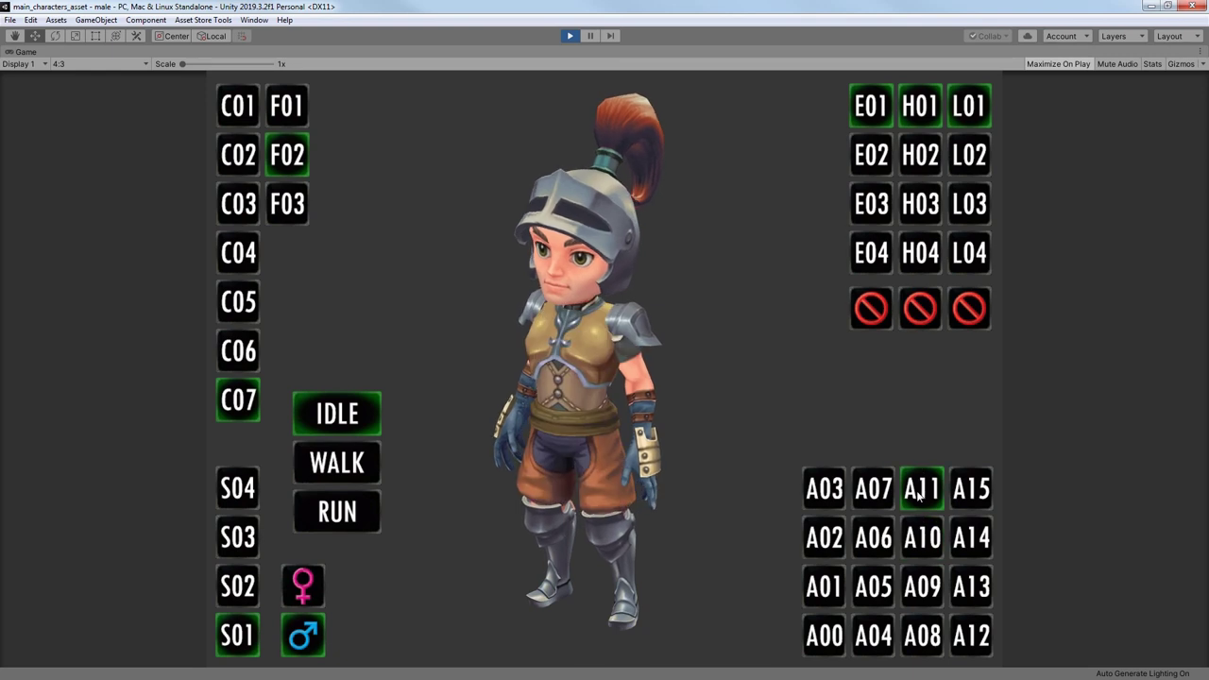
left_click(971, 638)
left_click(973, 588)
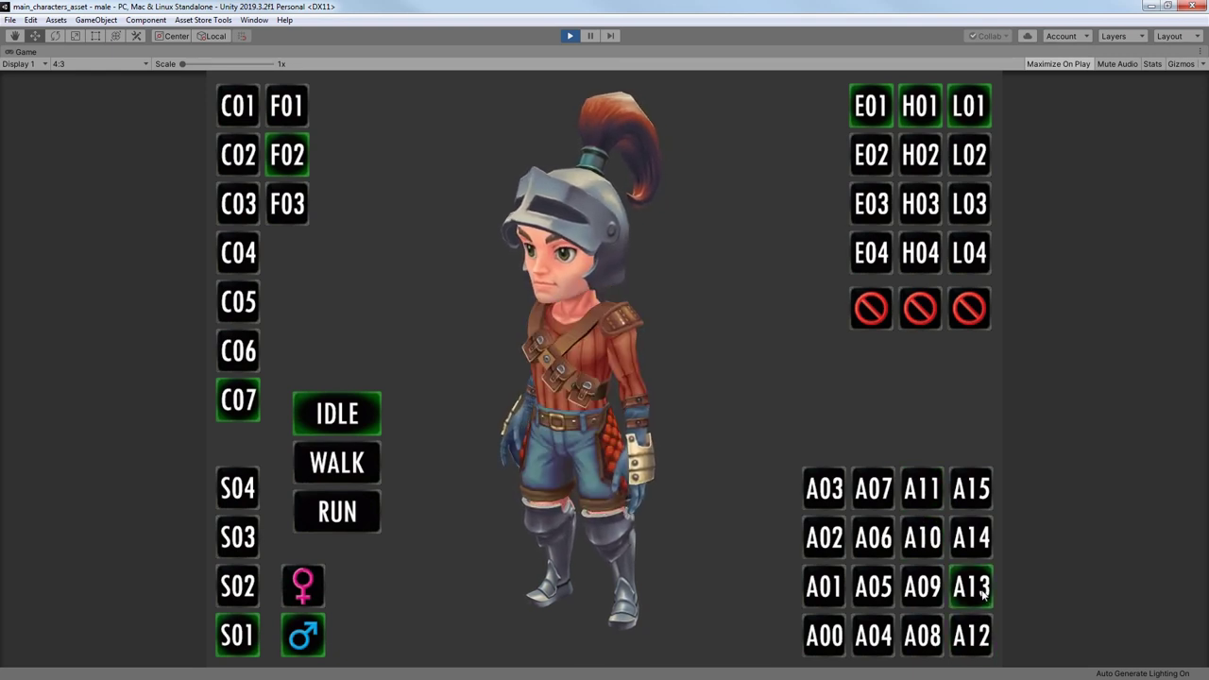
left_click(978, 536)
left_click(975, 488)
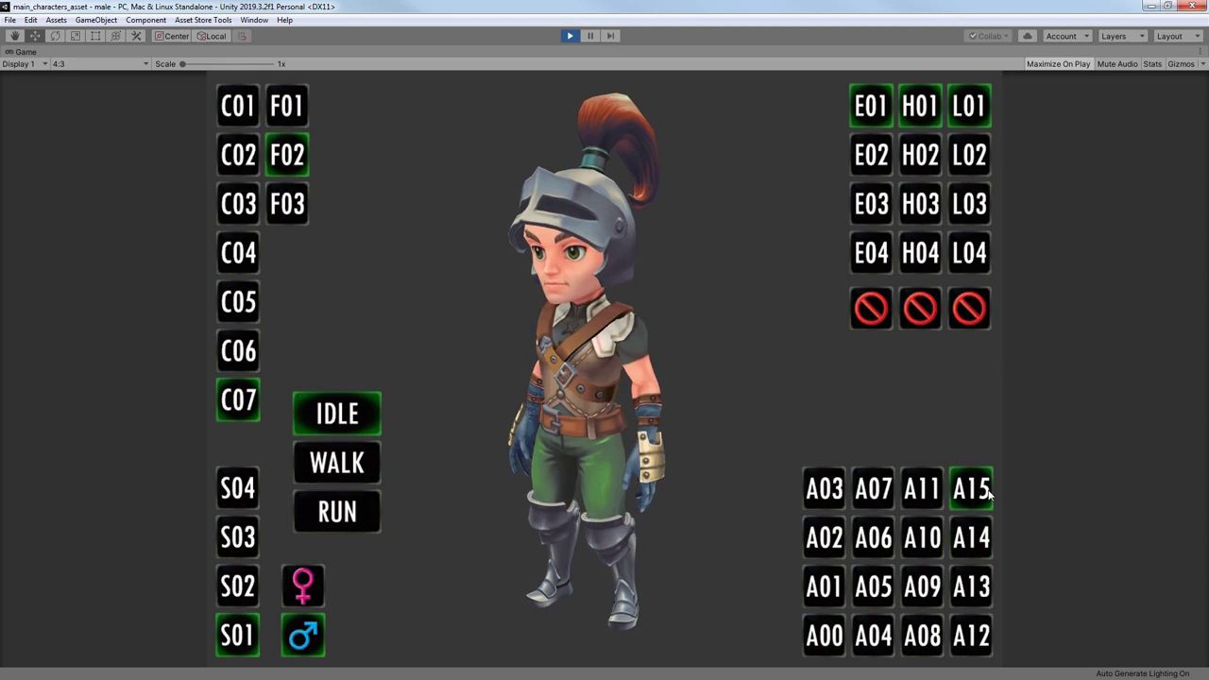
- Preview the walk and run animations, then return him to idle
left_click(360, 464)
left_click(349, 512)
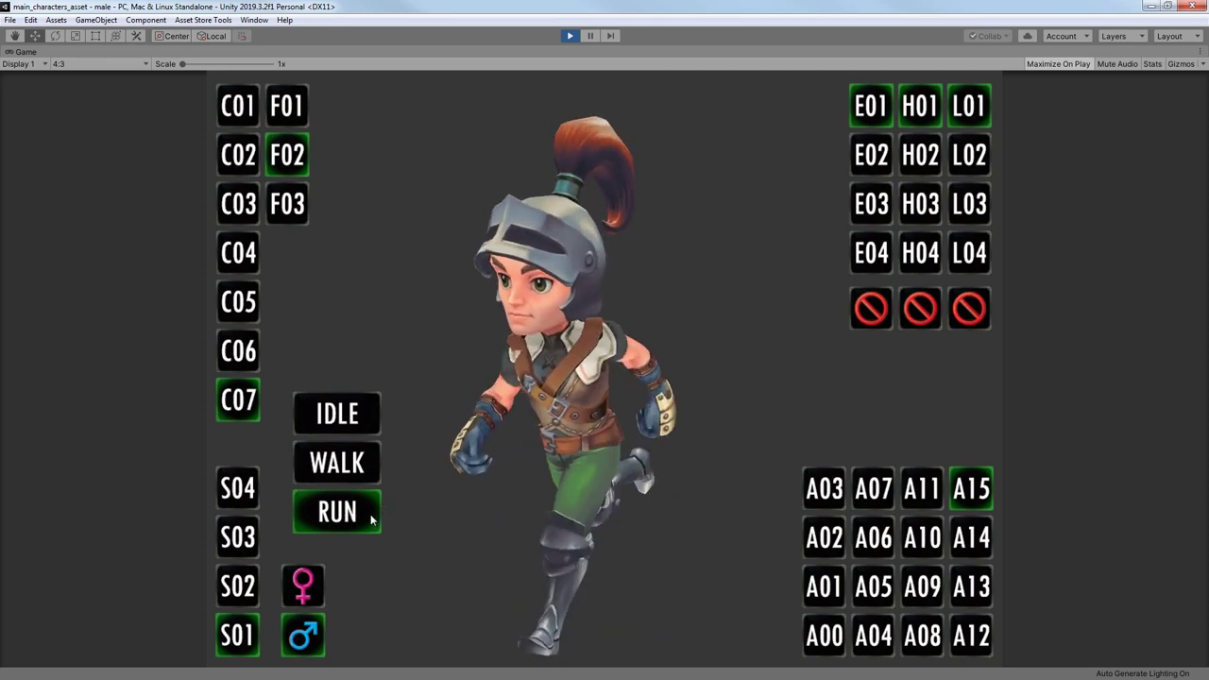
left_click(342, 427)
- Add silver arm guards H03, try L03 and A10, then settle on brown armour A09 and golden boots L02
left_click(921, 206)
left_click(970, 206)
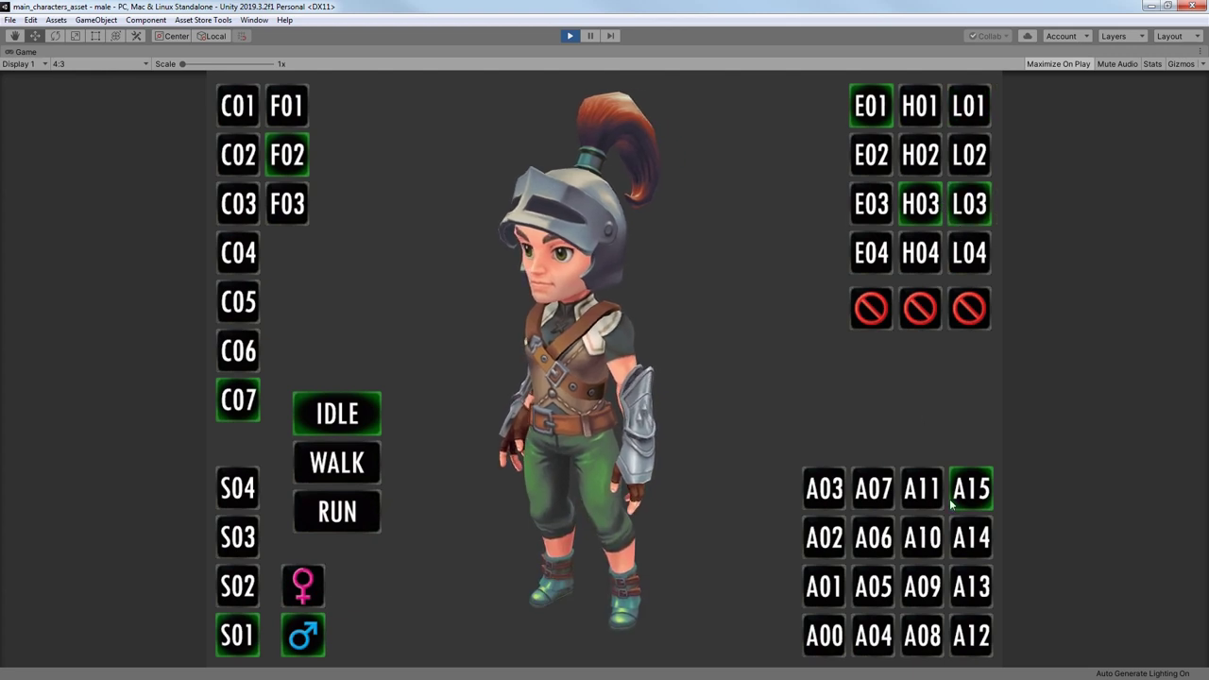
left_click(923, 537)
left_click(923, 585)
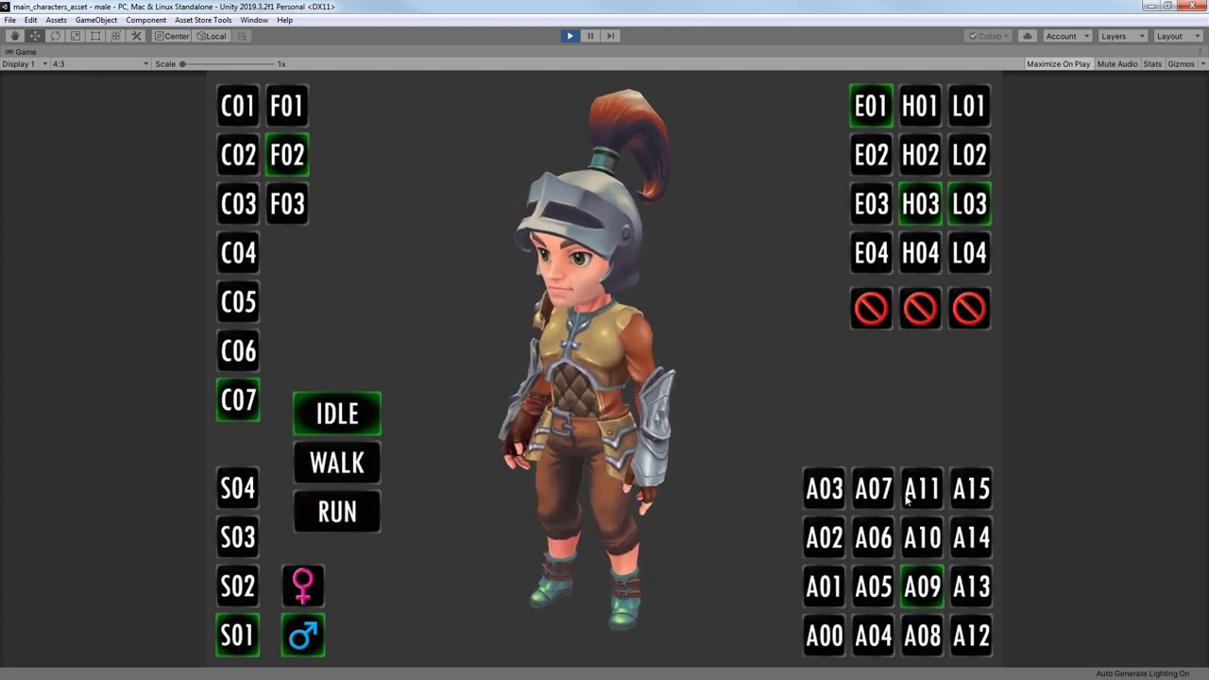
left_click(969, 155)
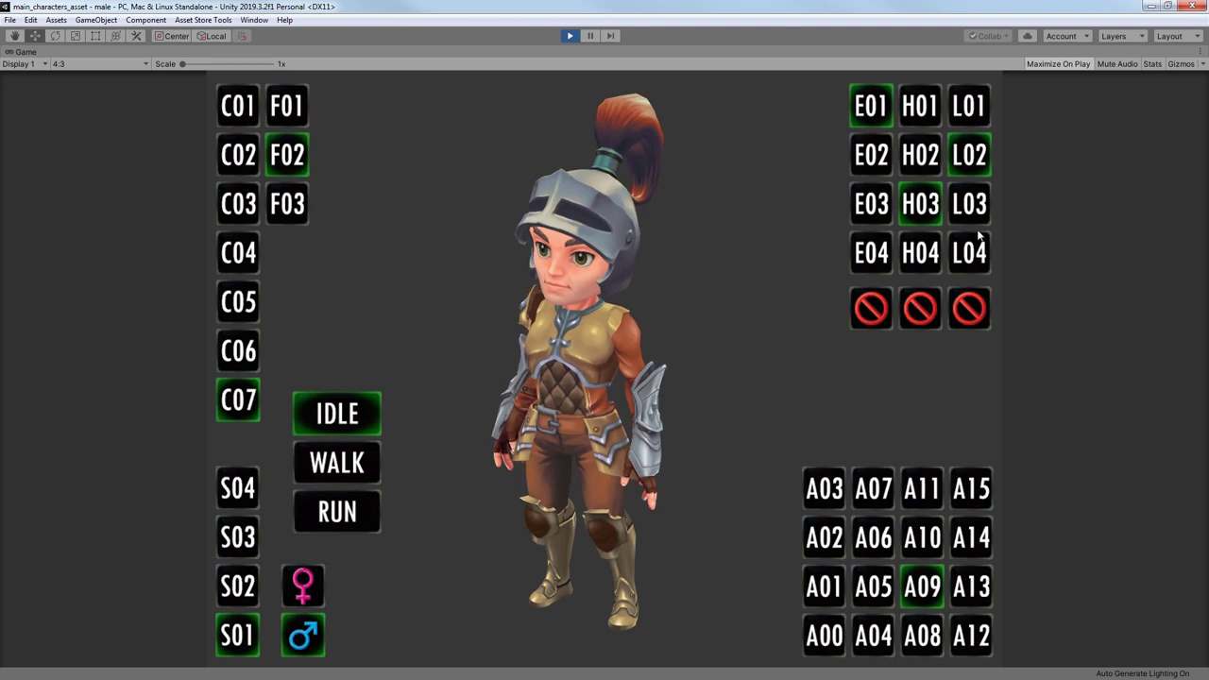
- Try several gloves and the horned helmet, then remove the helmet and wear brown fingerless gloves H04
left_click(921, 253)
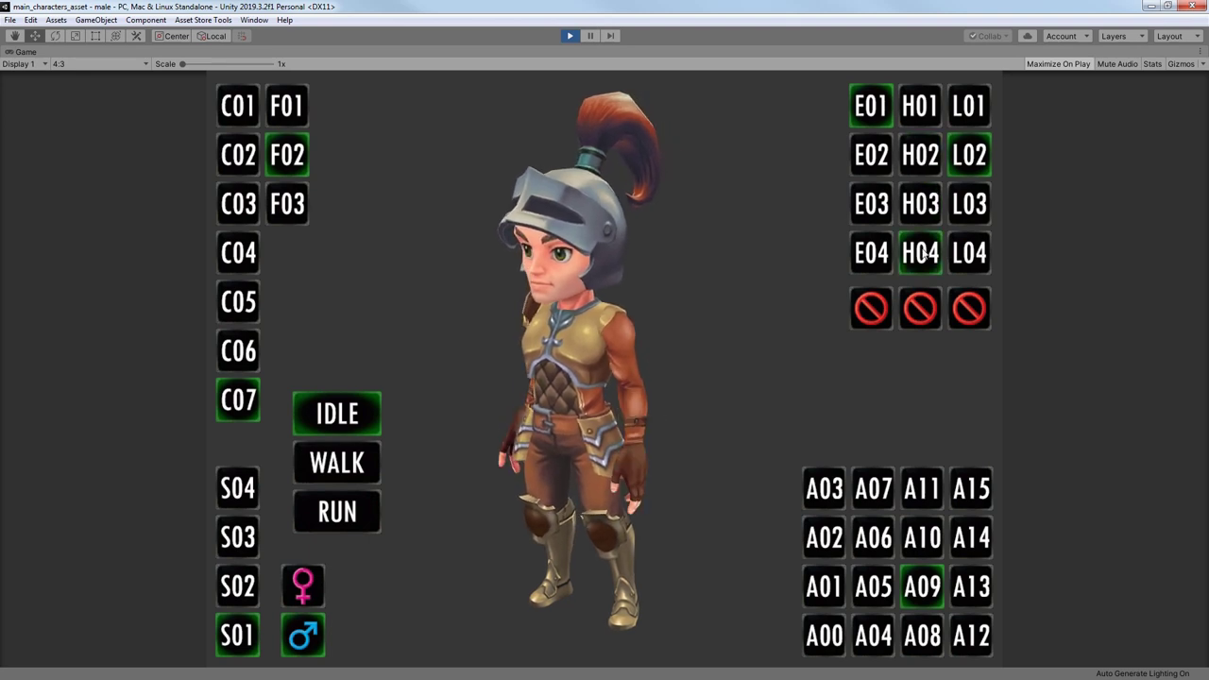
left_click(921, 106)
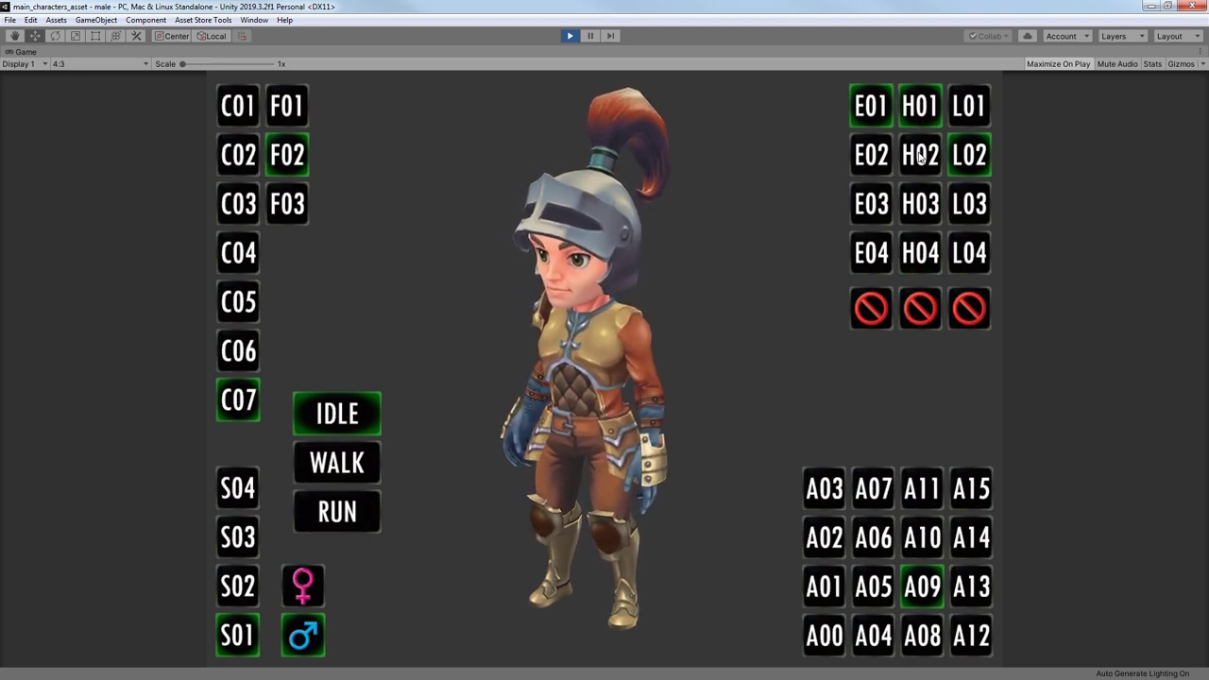
left_click(871, 155)
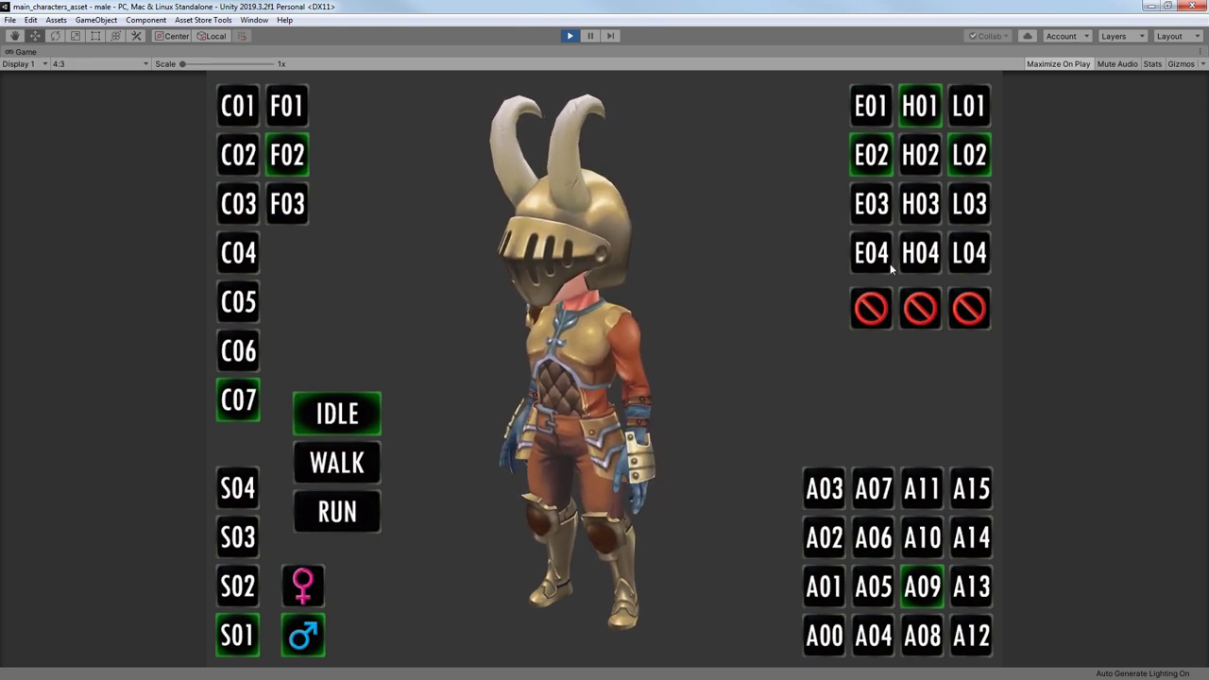
left_click(871, 308)
left_click(921, 253)
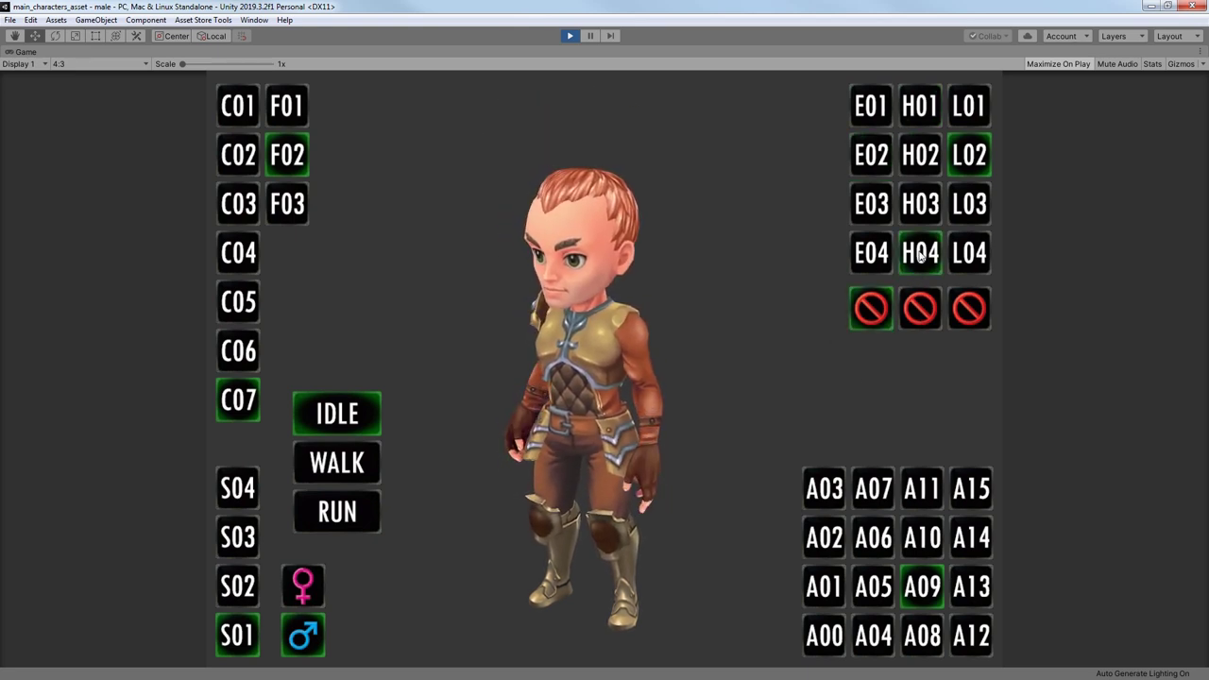
- Switch the legs to L04 and cycle torso options A06, A02 to the blue strapped vest A01
left_click(970, 251)
left_click(874, 491)
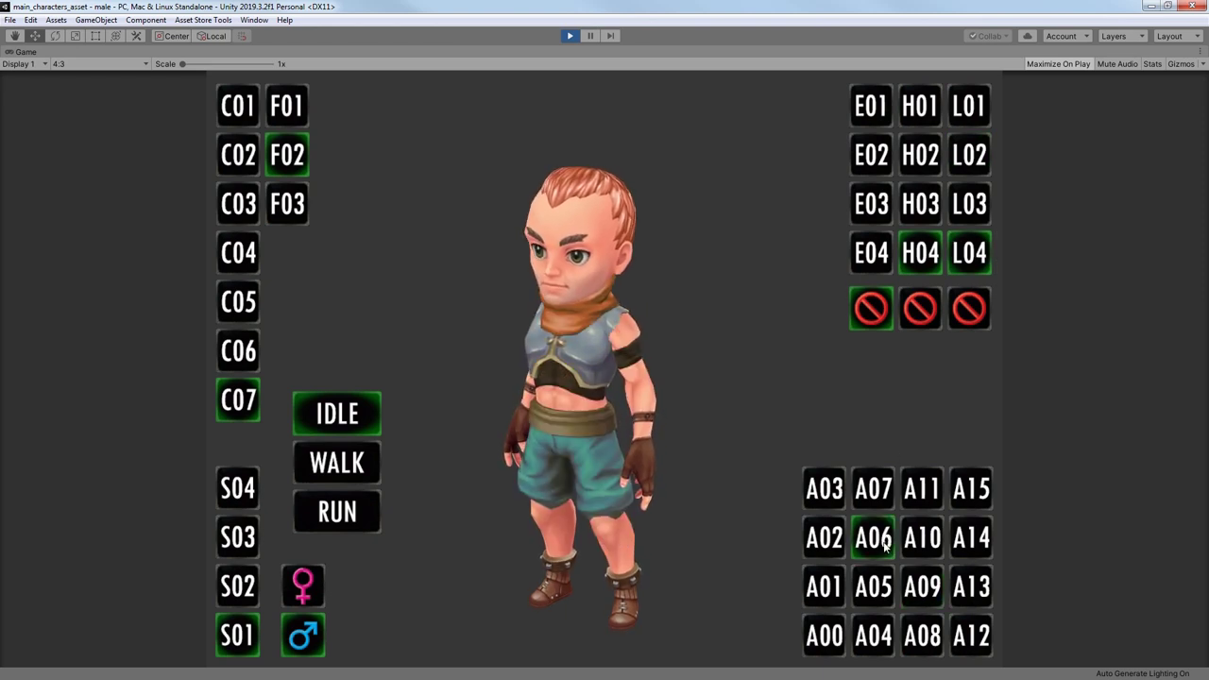
left_click(822, 537)
left_click(824, 587)
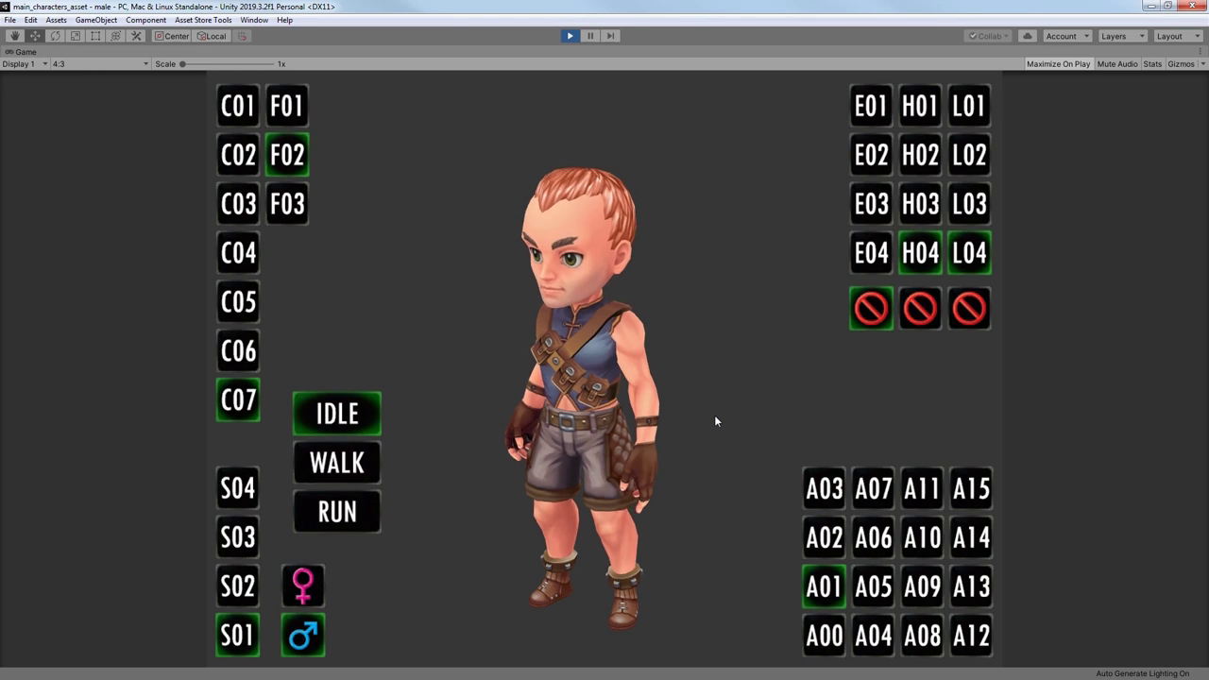
- Give him skin tone S02 and short black hair, then commit Distance Infl. 10.0
left_click(238, 586)
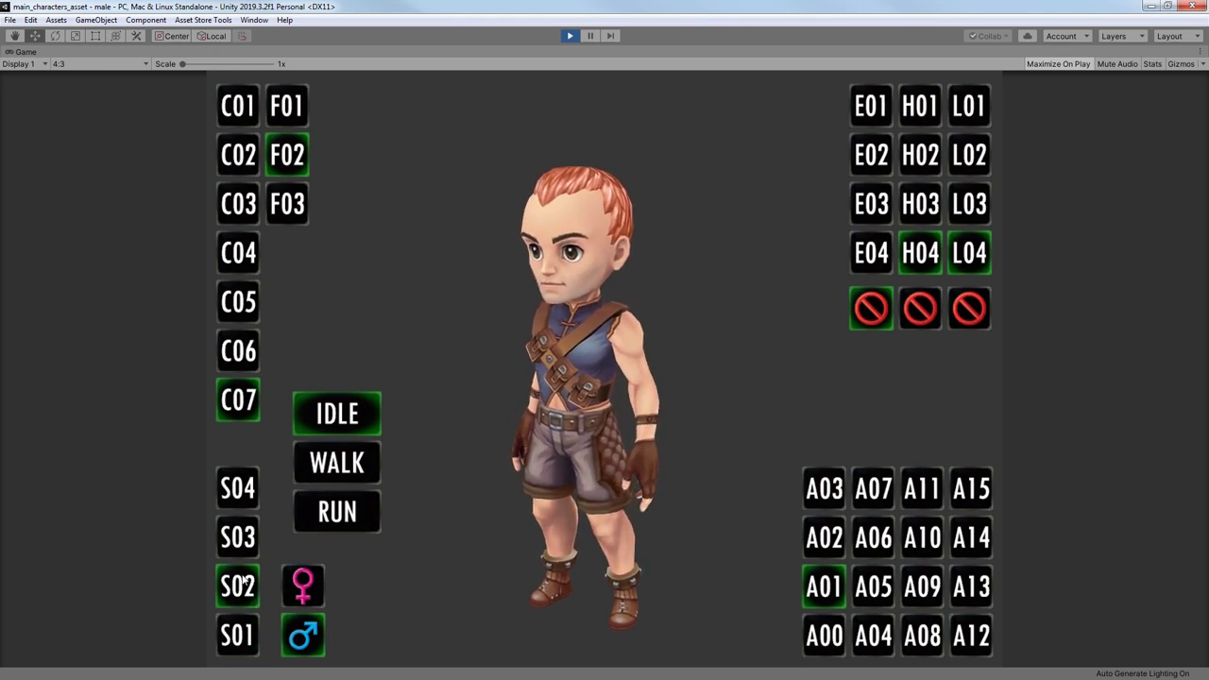
left_click(234, 302)
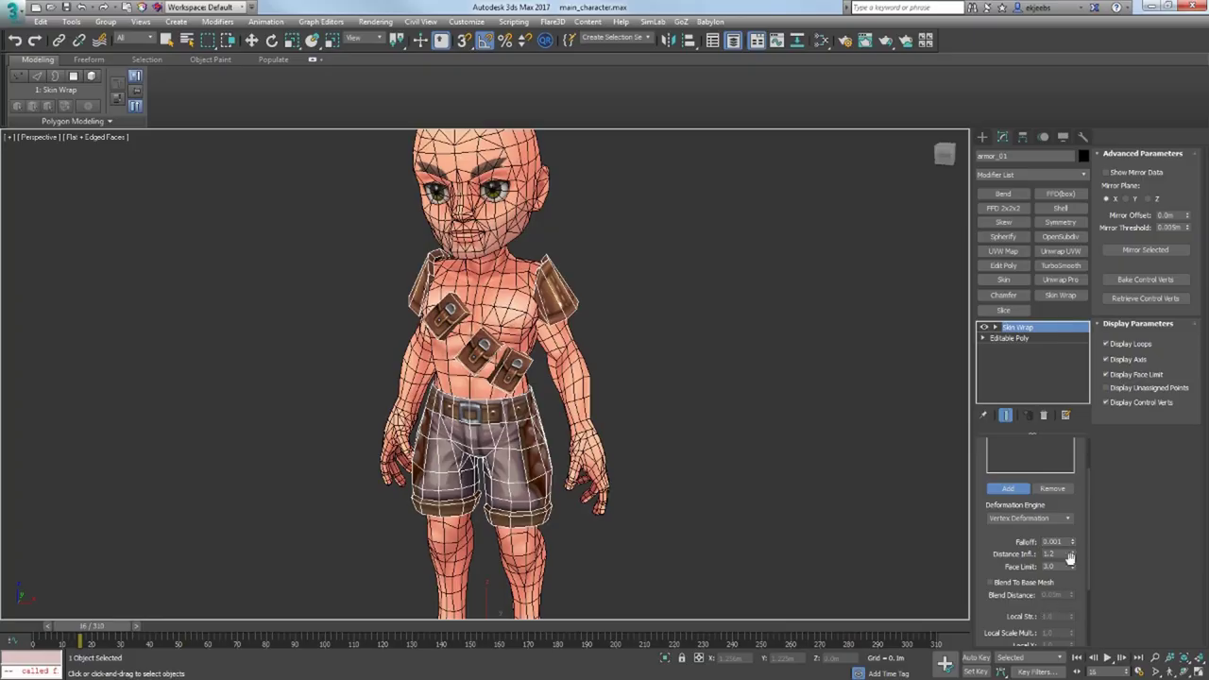
key("Tab")
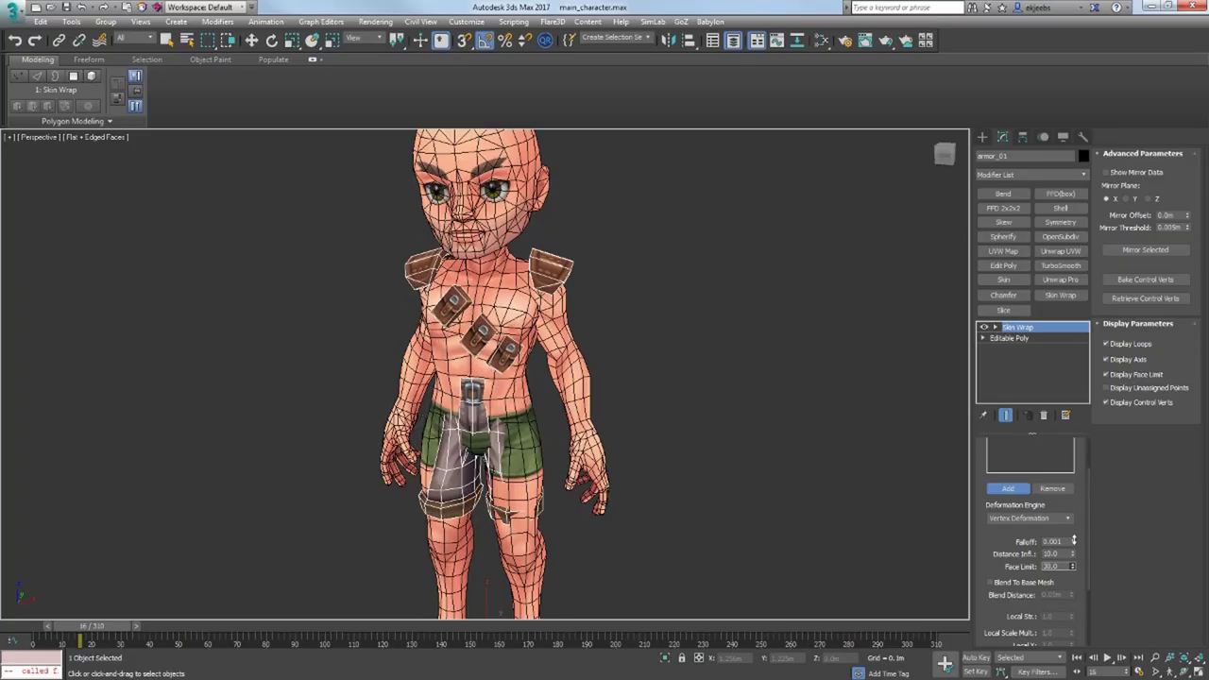
- Set the Skin Wrap Face Limit to 0 and scrub the animation to check the deformation
type("0")
key("Return")
left_click_drag(104, 625, 175, 633)
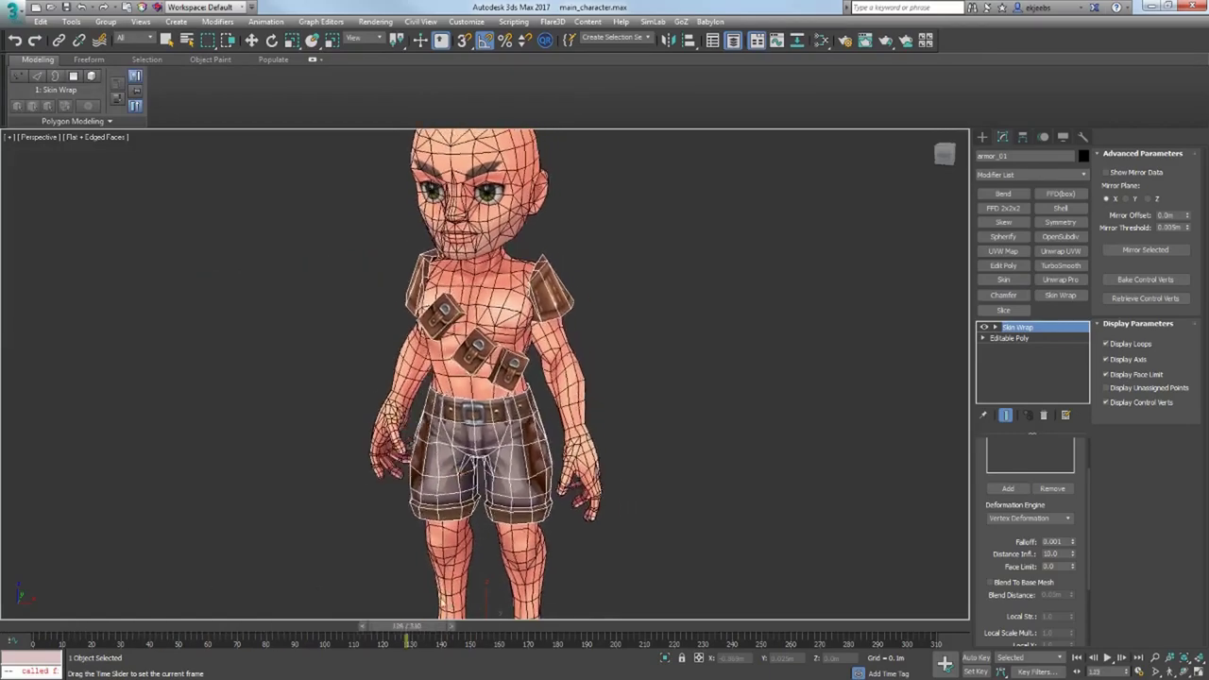
left_click(1008, 488)
left_click_drag(174, 633, 24, 628)
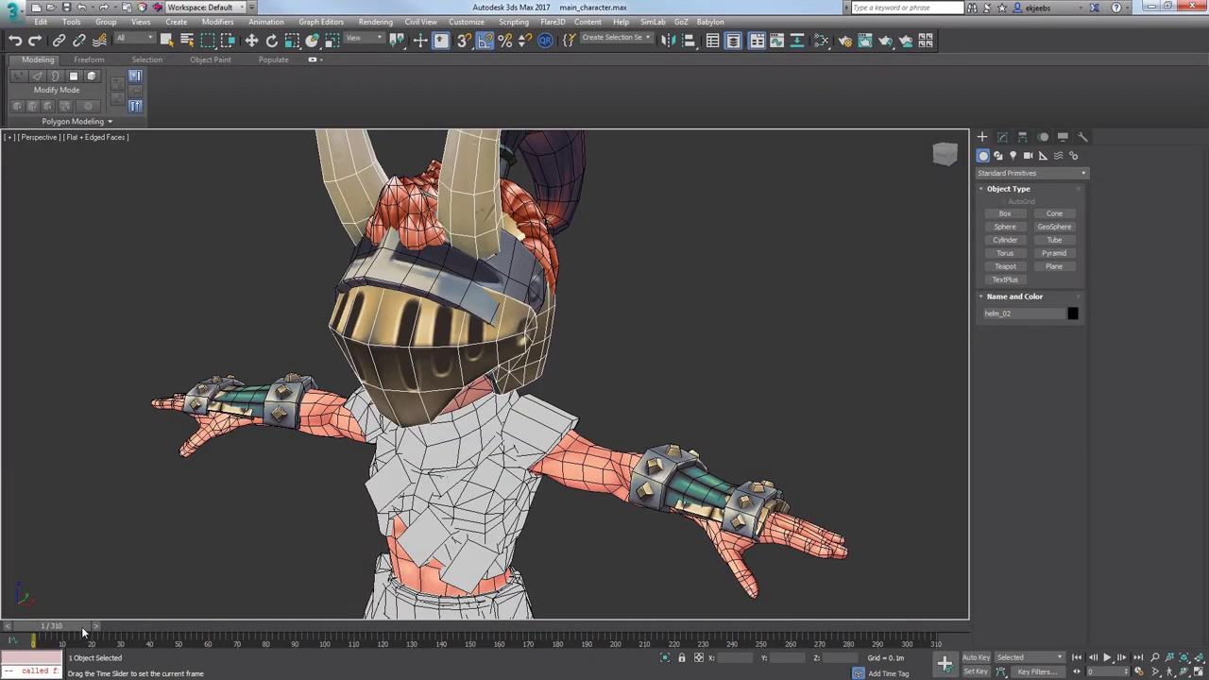
left_click_drag(141, 631, 164, 642)
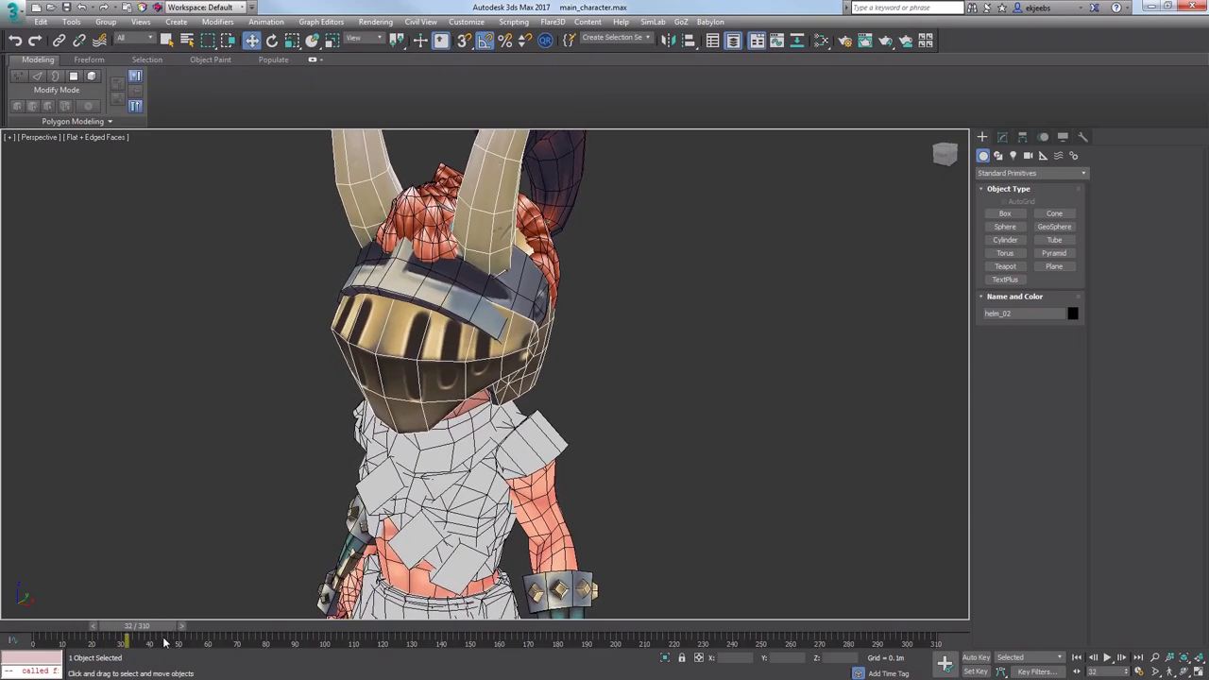
- Hide the selected horned helmet pieces to reveal the hair
right_click(457, 308)
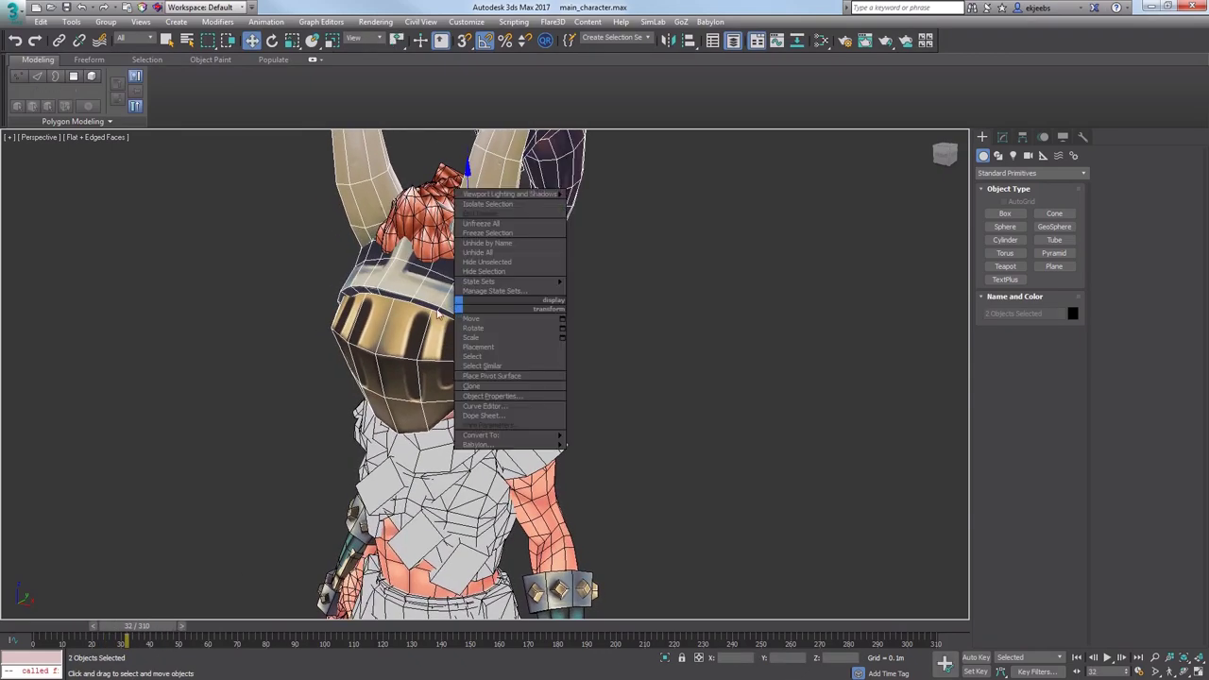
left_click(469, 272)
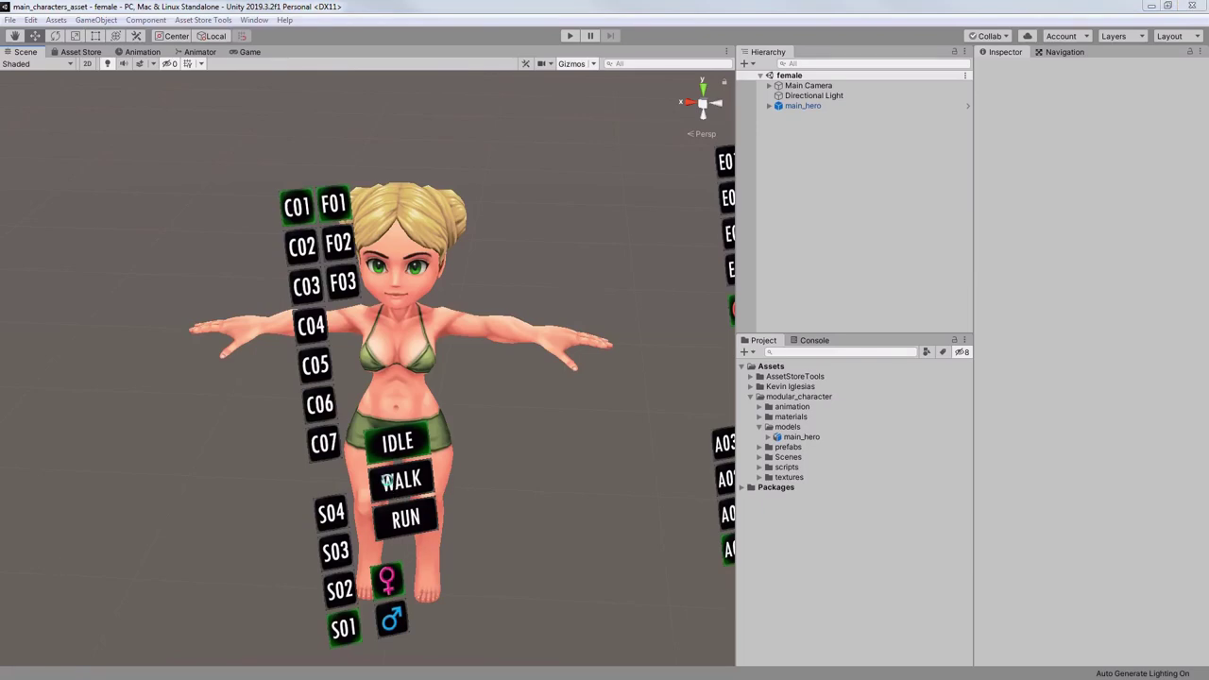
scroll(386, 481, "down", 2)
scroll(373, 501, "down", 2)
scroll(358, 518, "down", 2)
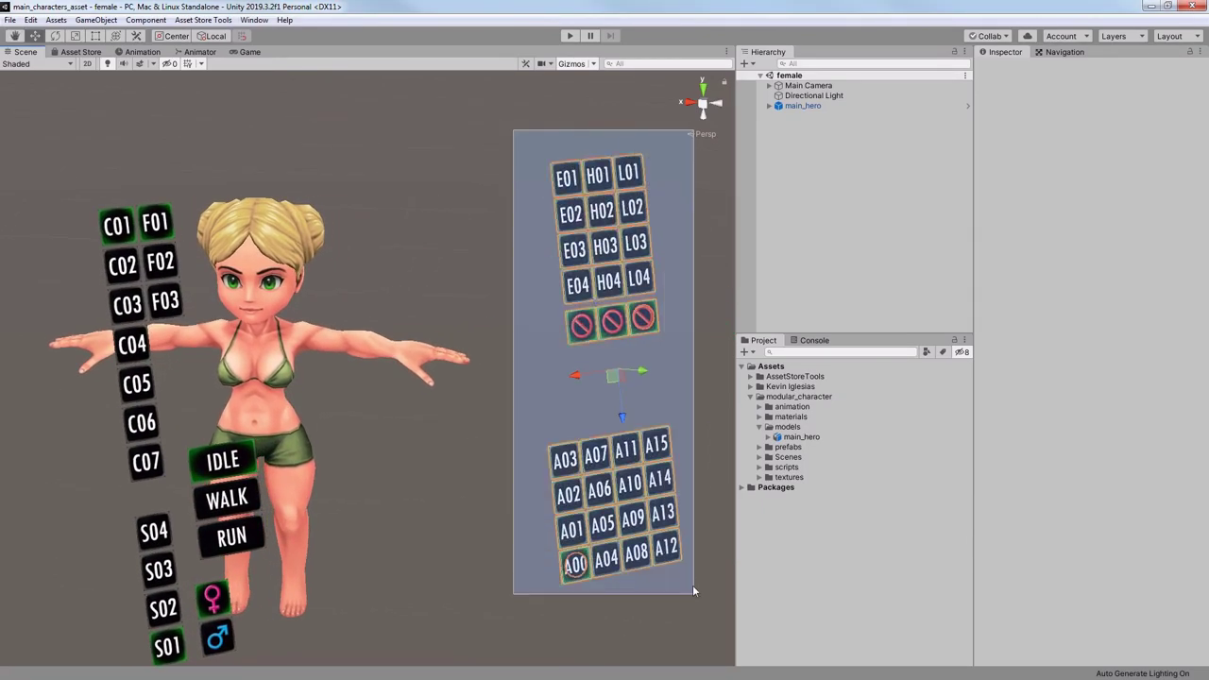
- Assign an armour texture to the Body armor slot and inspect it in the material preview
left_click_drag(513, 147, 706, 650)
scroll(576, 510, "up", 1)
scroll(576, 510, "up", 1)
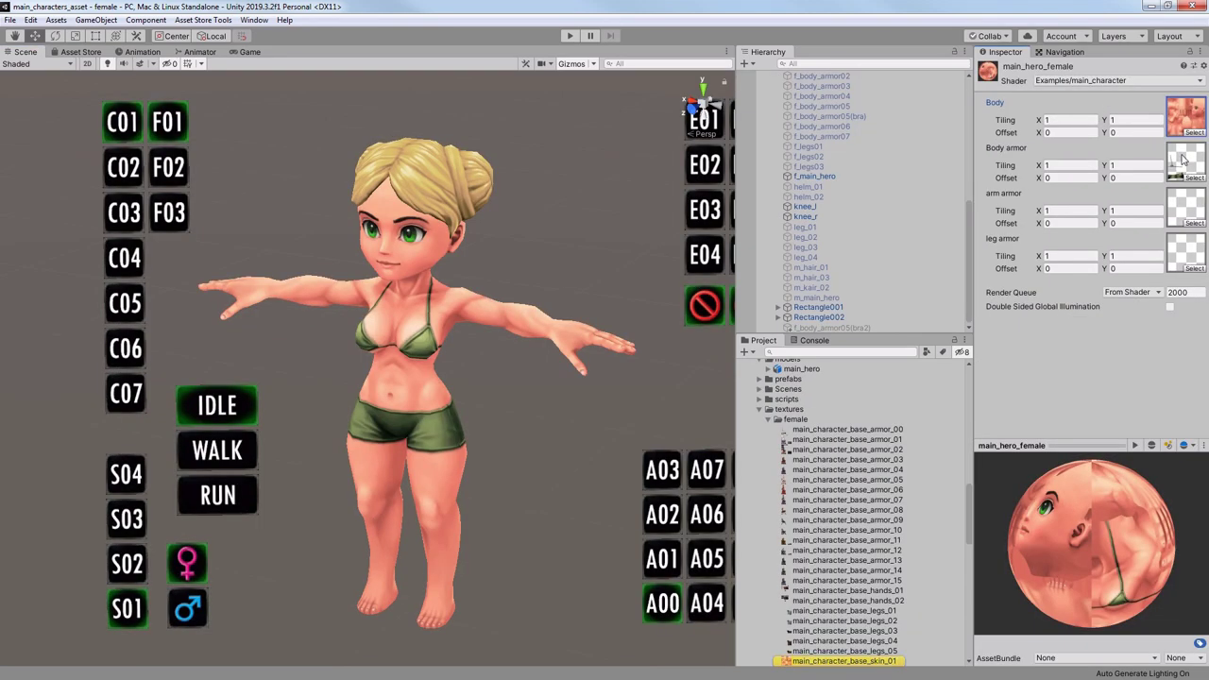
mouse_move(1093, 500)
left_mouse_down()
mouse_move(1121, 537)
mouse_move(1111, 527)
left_mouse_up()
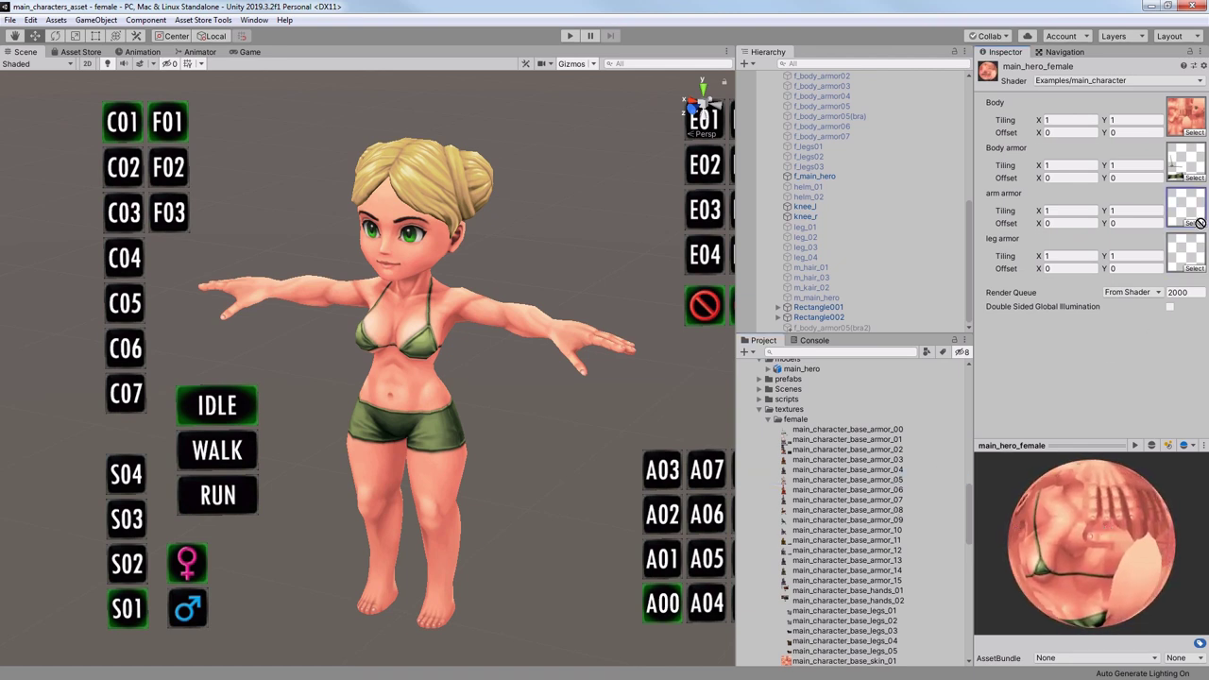
left_click_drag(1189, 164, 1187, 163)
left_click_drag(1112, 508, 1115, 546)
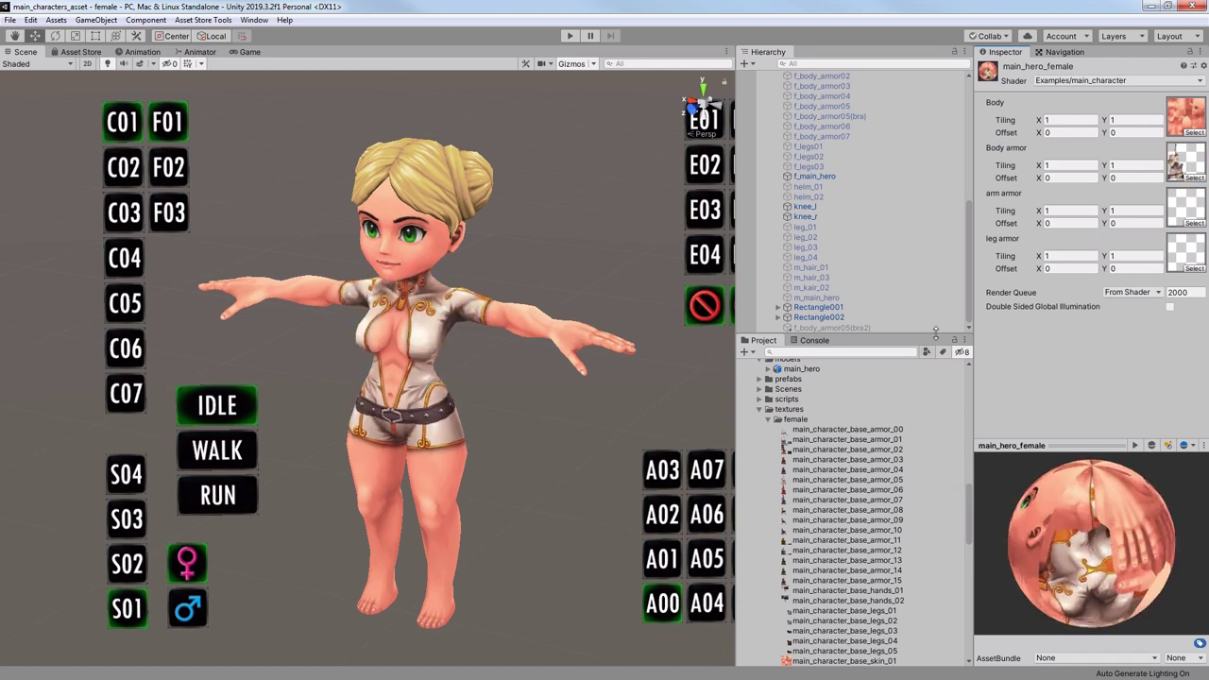
scroll(866, 529, "down", 2)
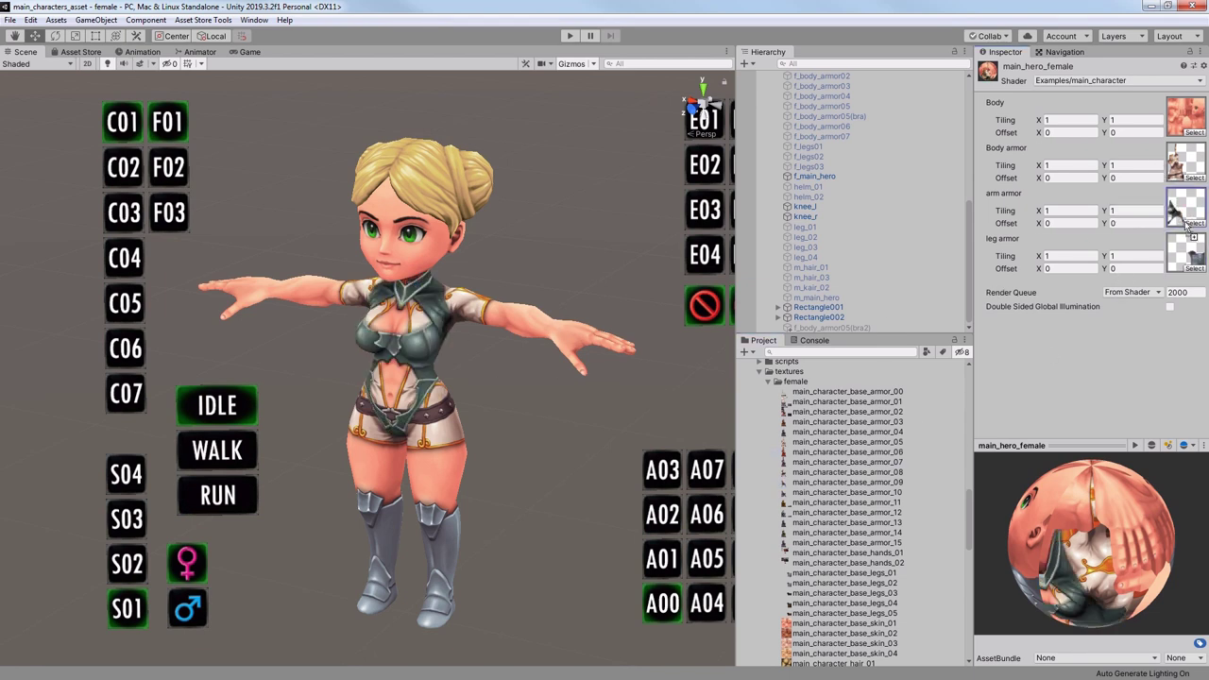
- Drop the purple texture into the arm armor slot, then orbit around the character
left_click_drag(1189, 222, 1180, 213)
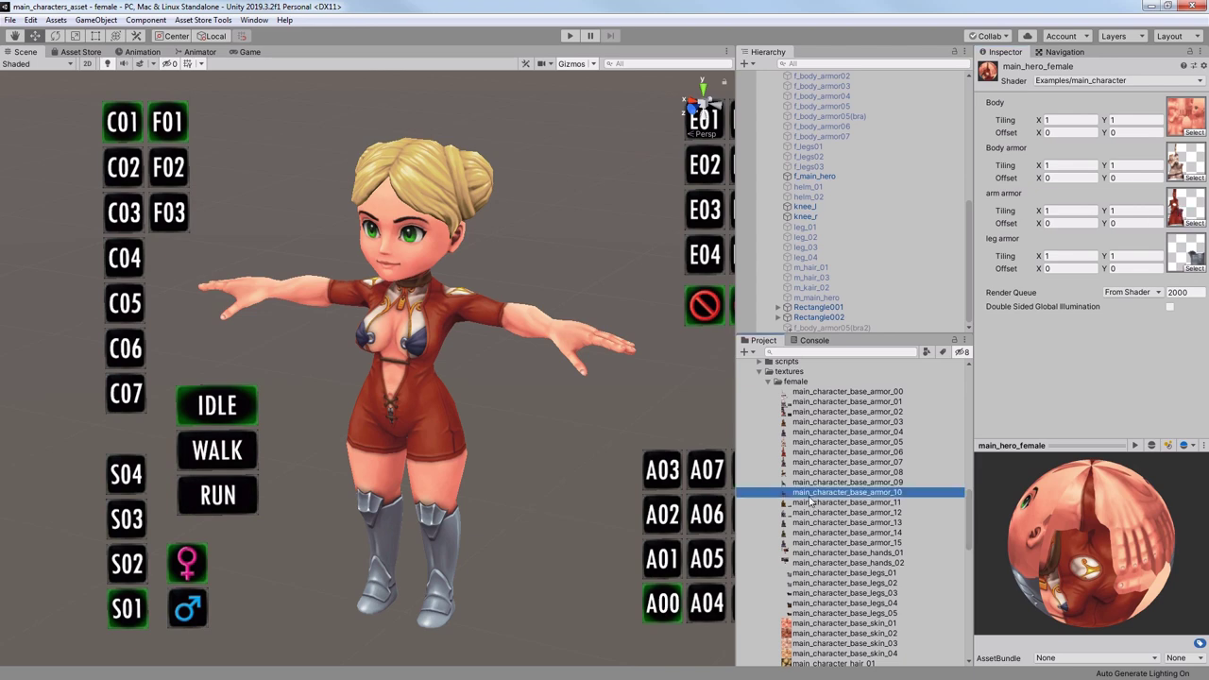
left_click_drag(1188, 220, 1183, 209)
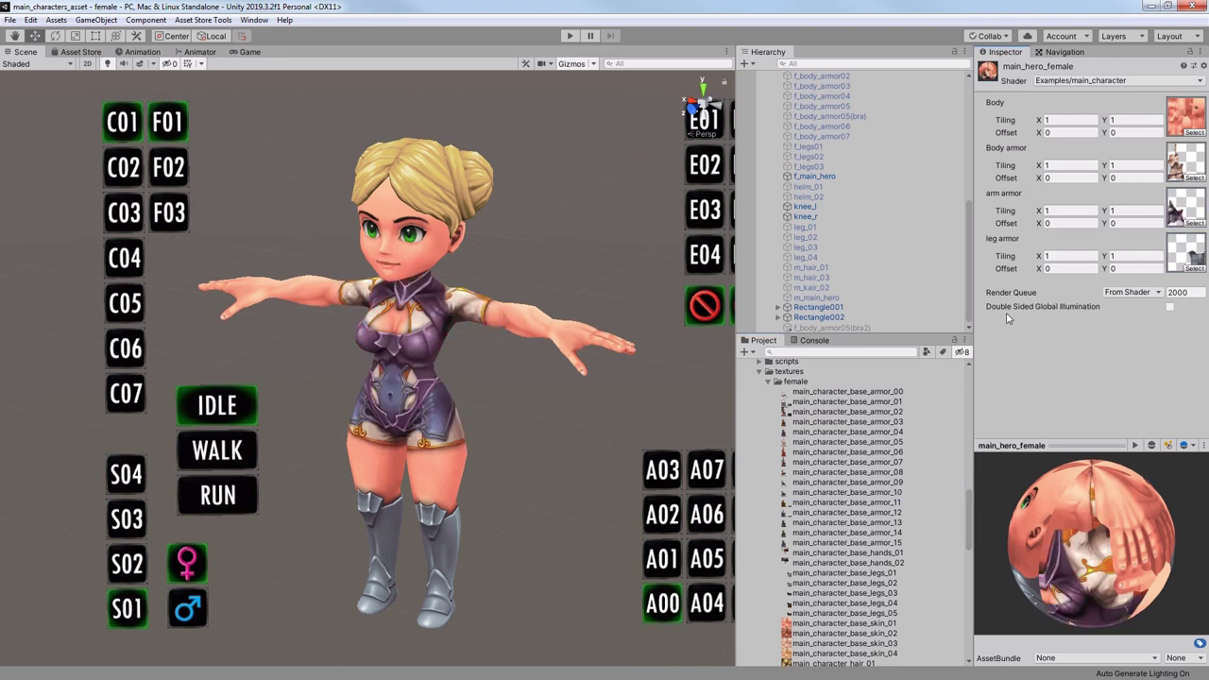
left_click(516, 435)
mouse_move(516, 435)
left_mouse_down("alt")
mouse_move(464, 408)
mouse_move(515, 443)
left_mouse_up("alt")
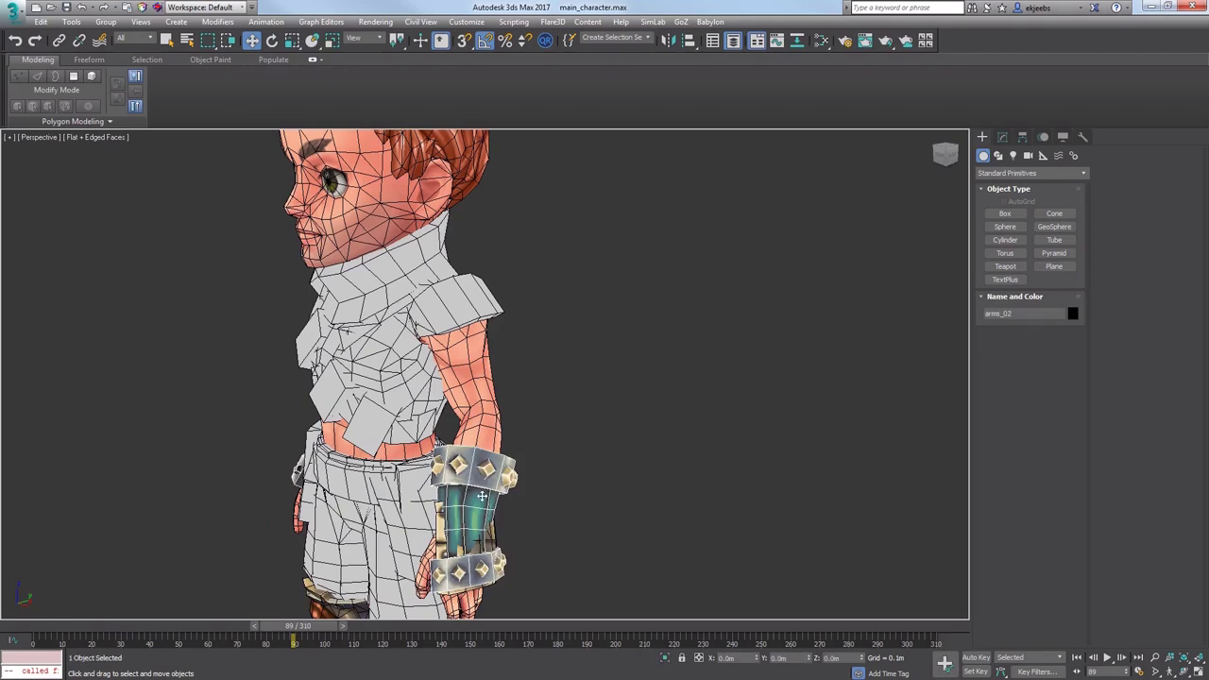
- Hide the extra wrist piece and turn on Edit Envelopes in arms_02's Skin modifier
middle_click_drag(482, 496, 451, 446, "alt")
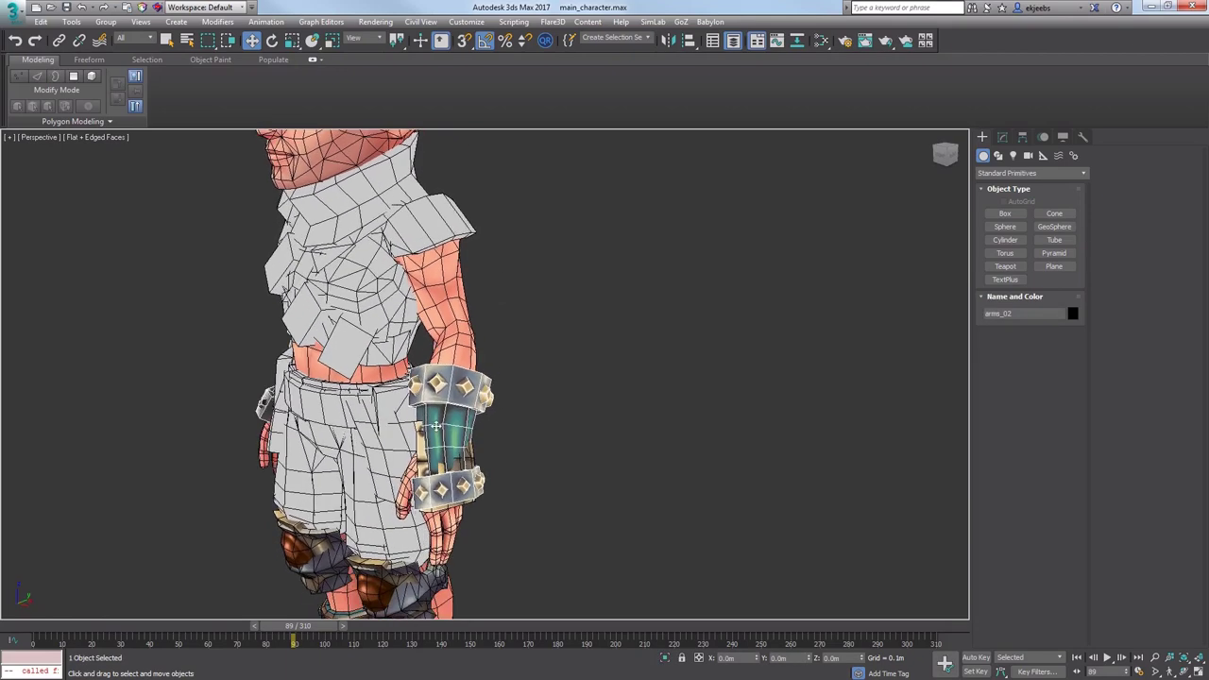
right_click(460, 456)
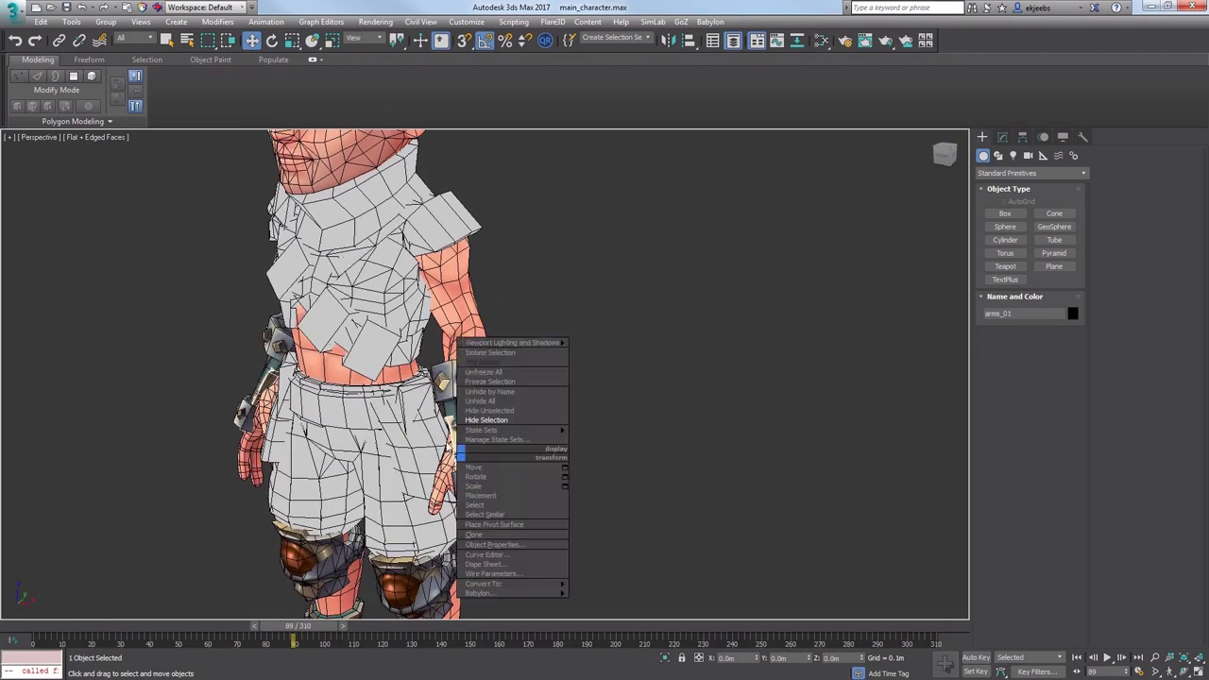
left_click(485, 420)
left_click(1002, 137)
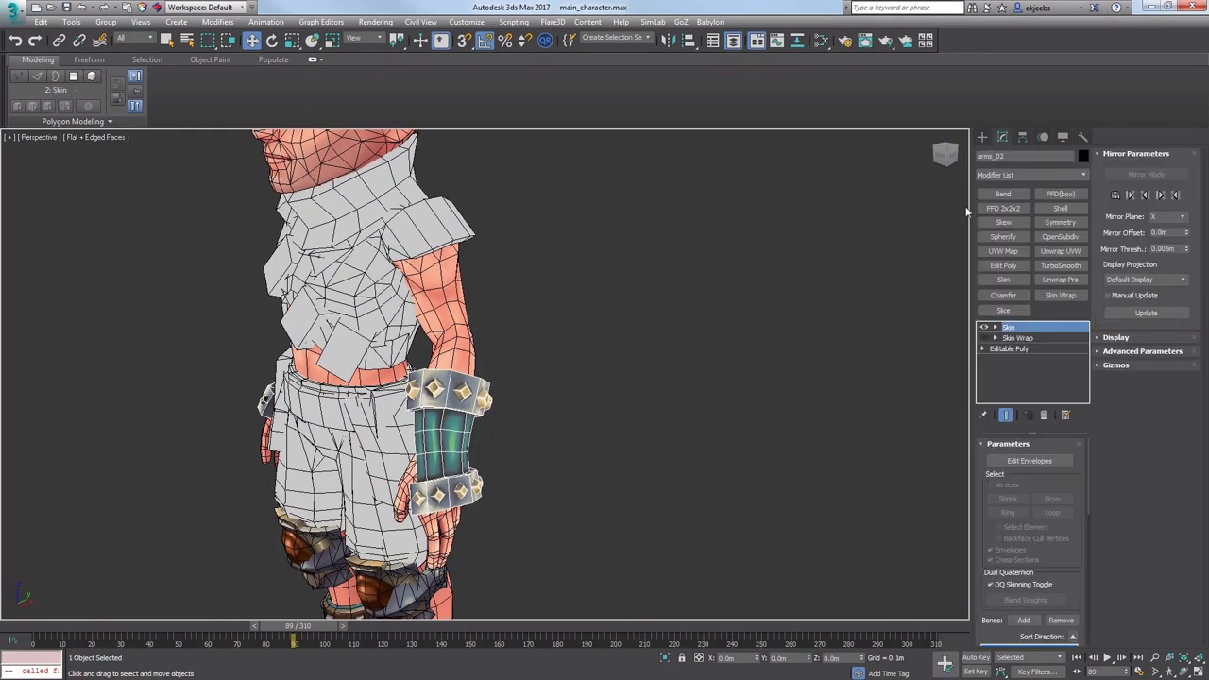
left_click(1016, 329)
- Scrub the animation past frame 161 into the running pose, inspecting the bracer's deformation
mouse_move(476, 455)
middle_mouse_down("alt")
mouse_move(372, 426)
mouse_move(236, 582)
middle_mouse_up("alt")
mouse_move(255, 622)
left_mouse_down()
mouse_move(483, 639)
mouse_move(676, 614)
left_mouse_up()
scroll(446, 331, "up", 3)
mouse_move(446, 330)
middle_mouse_down("alt")
mouse_move(444, 360)
mouse_move(548, 353)
middle_mouse_up("alt")
scroll(444, 359, "down", 5)
left_click_drag(664, 625, 808, 626)
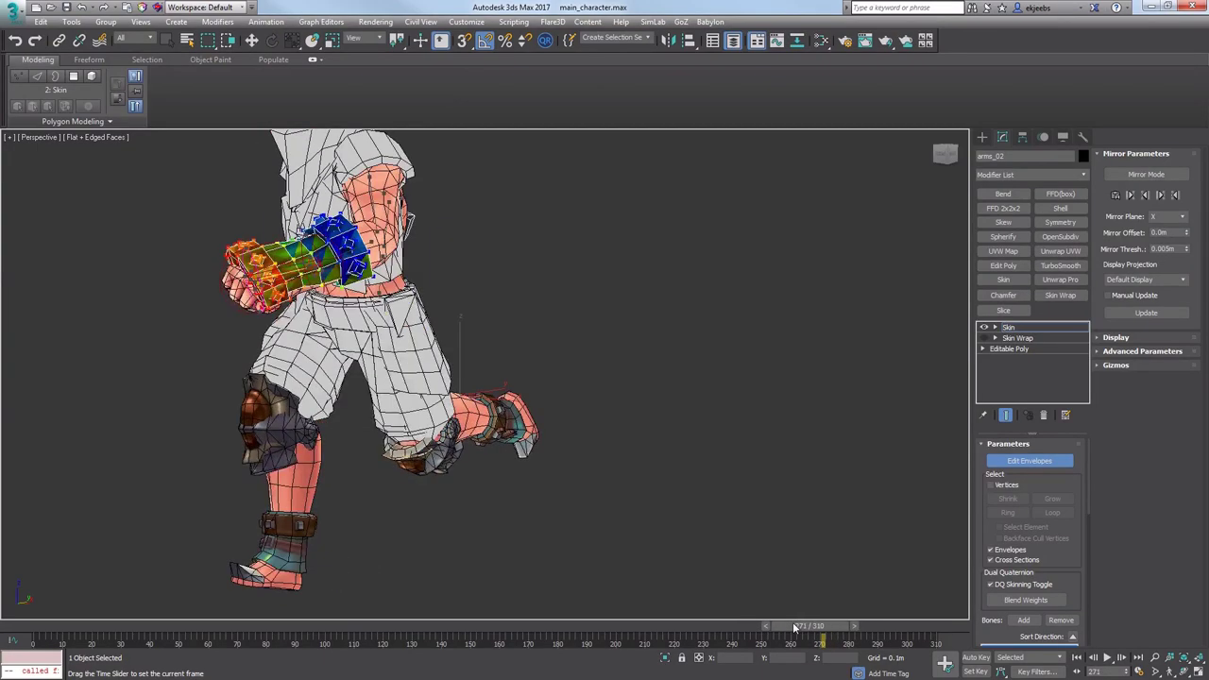
mouse_move(321, 337)
middle_mouse_down("alt")
mouse_move(381, 442)
mouse_move(390, 406)
middle_mouse_up("alt")
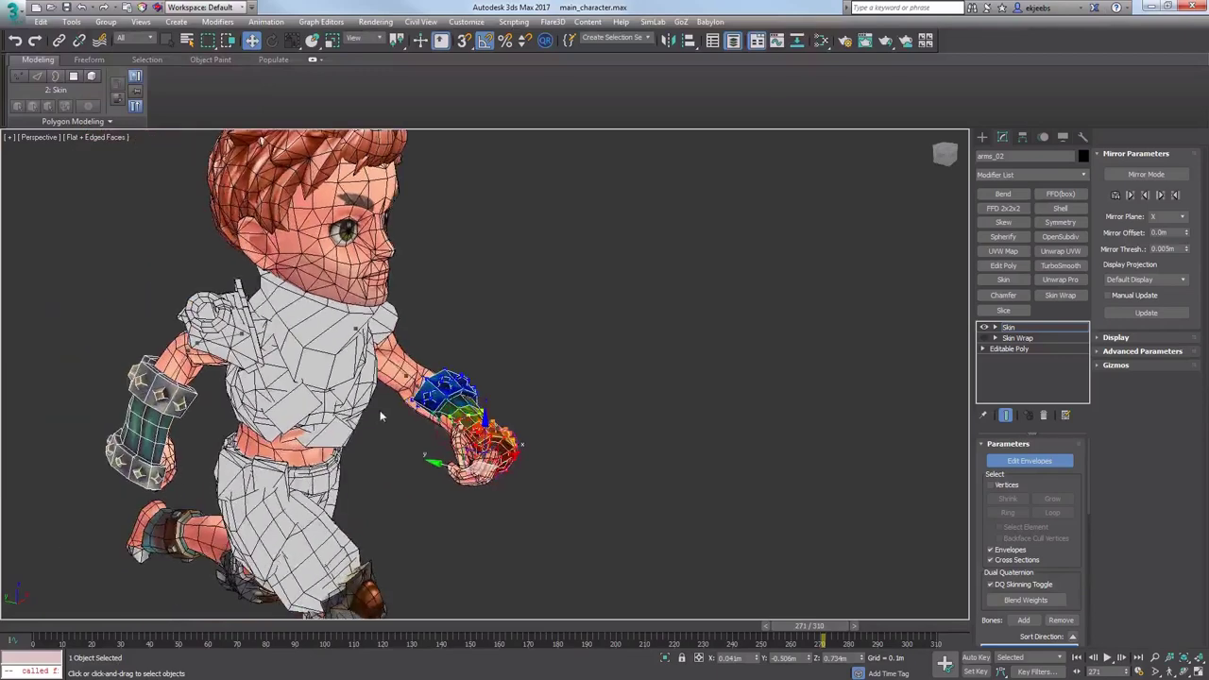
- Exit Edit Envelopes and select the helmet b_helm01
left_click(1007, 465)
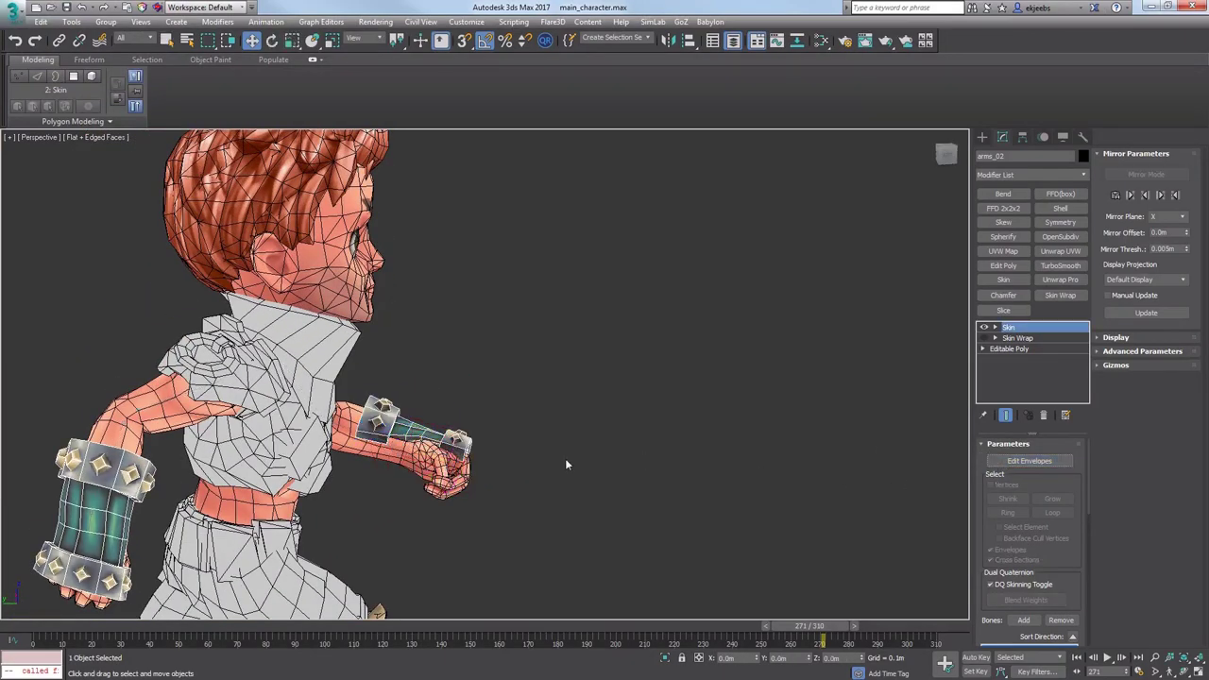
middle_click_drag(567, 463, 359, 401, "alt")
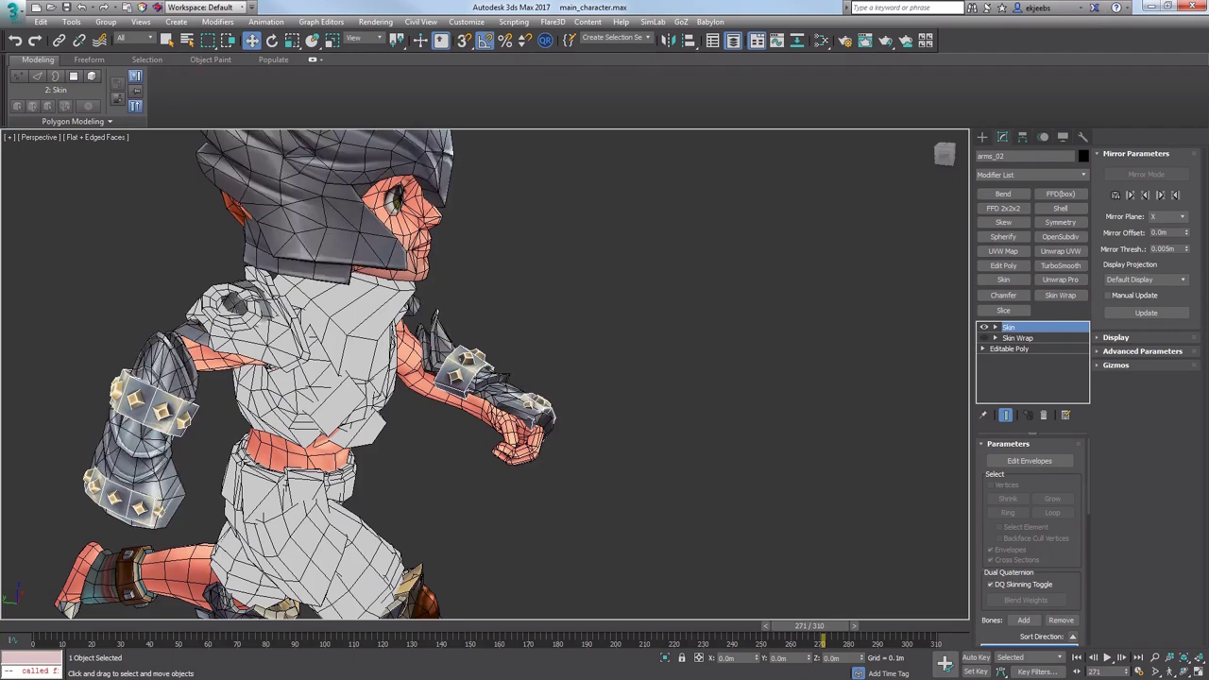
left_click(388, 250)
middle_click_drag(388, 250, 246, 259, "alt")
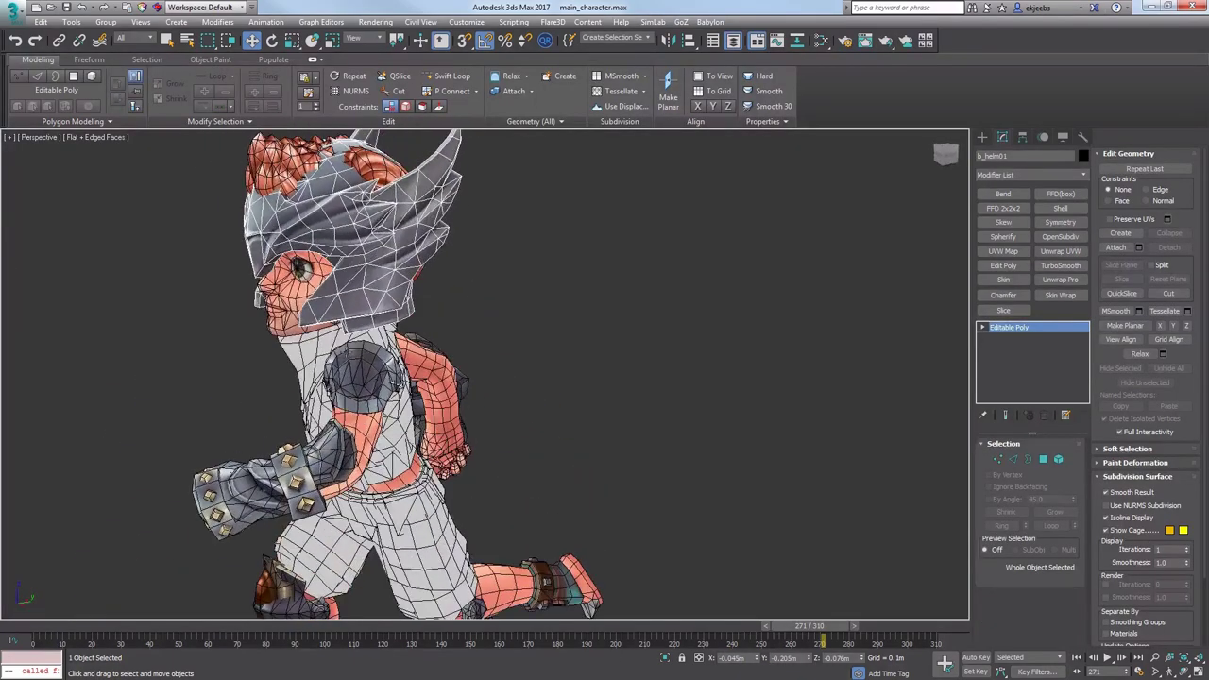
- Select b_body_armor01 and scrub the animation back from frame 223 to the frame 0 T-pose
left_click_drag(801, 633, 670, 625)
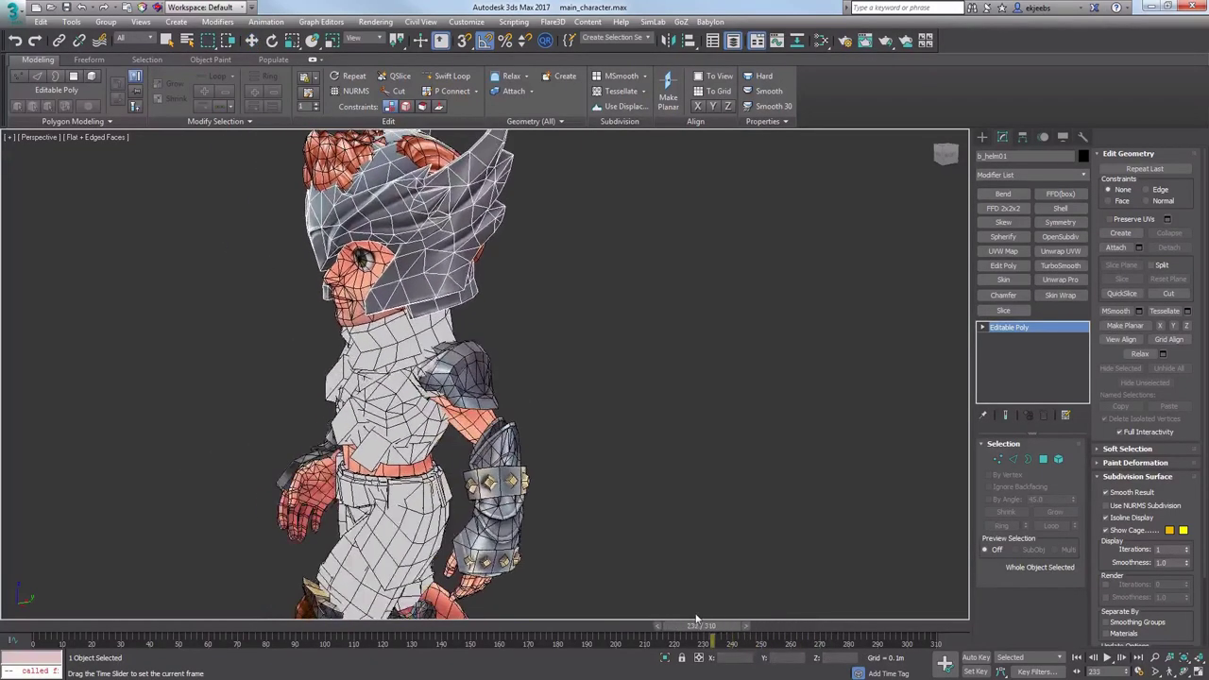
left_click(443, 354)
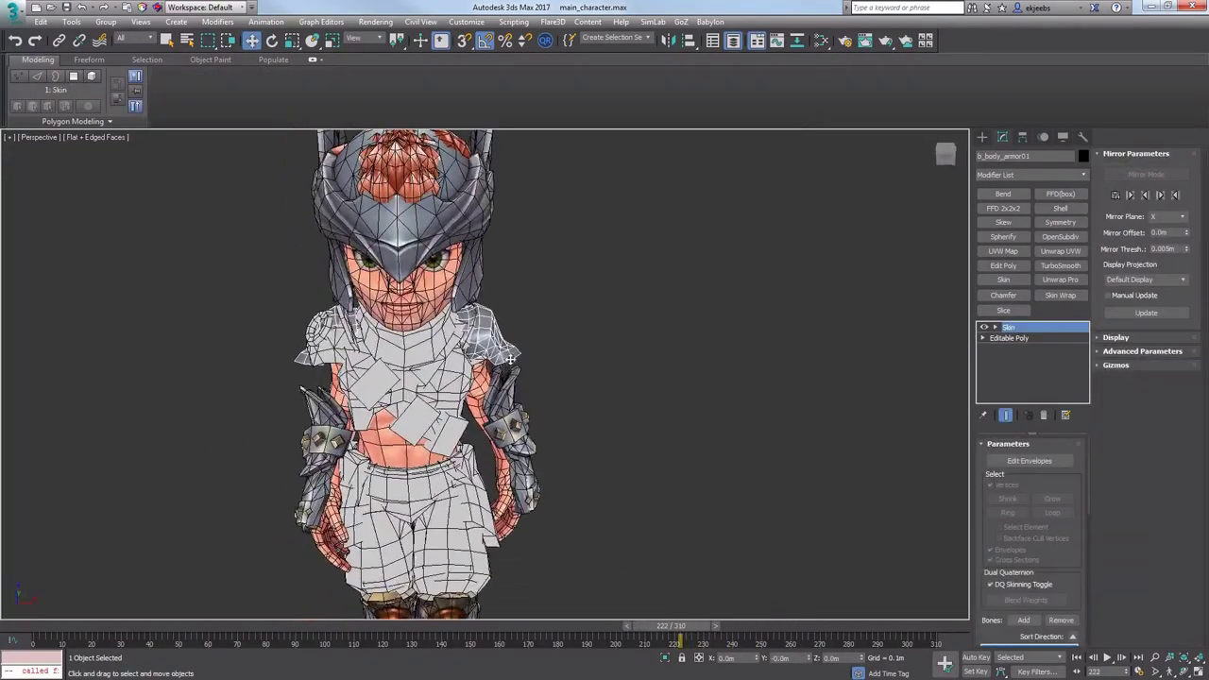
scroll(510, 359, "up", 5)
middle_click_drag(510, 359, 464, 302, "alt")
left_click_drag(680, 625, 90, 625)
mouse_move(120, 573)
left_mouse_down()
mouse_move(85, 576)
mouse_move(109, 578)
left_mouse_up()
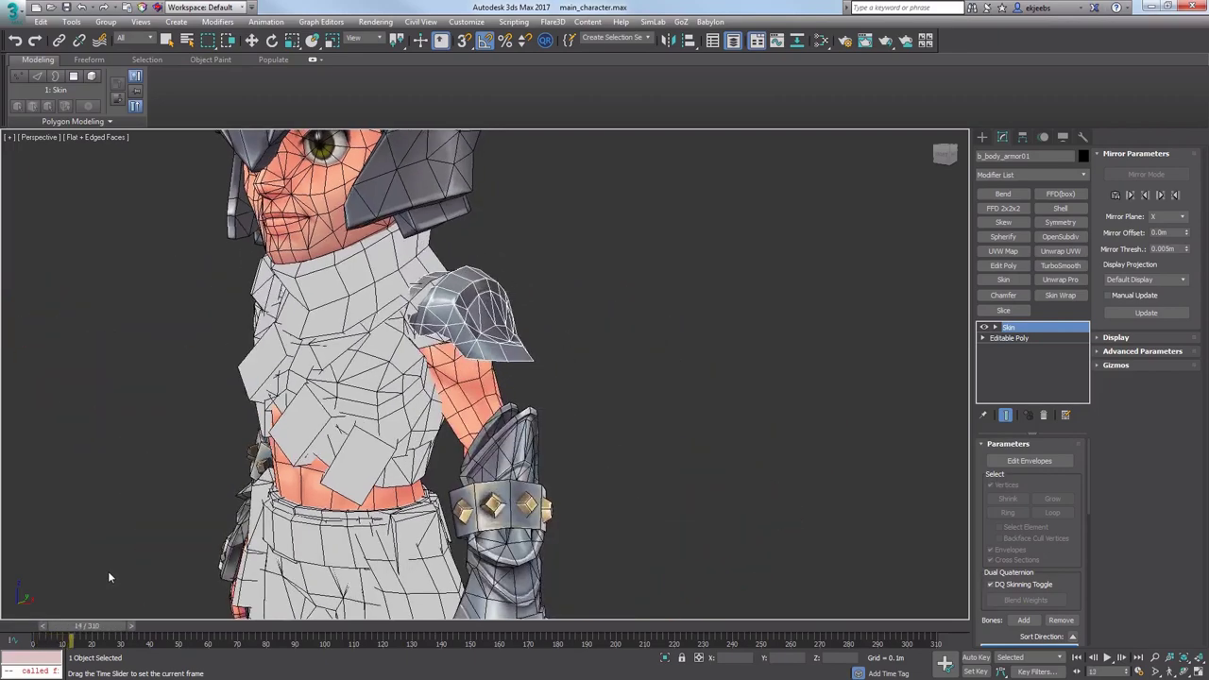
mouse_move(109, 578)
left_mouse_down()
mouse_move(54, 578)
mouse_move(470, 635)
left_mouse_up()
- Orbit to the character's back and scrub the bone rig's animation around frame 228
middle_click_drag(529, 426, 418, 422, "alt")
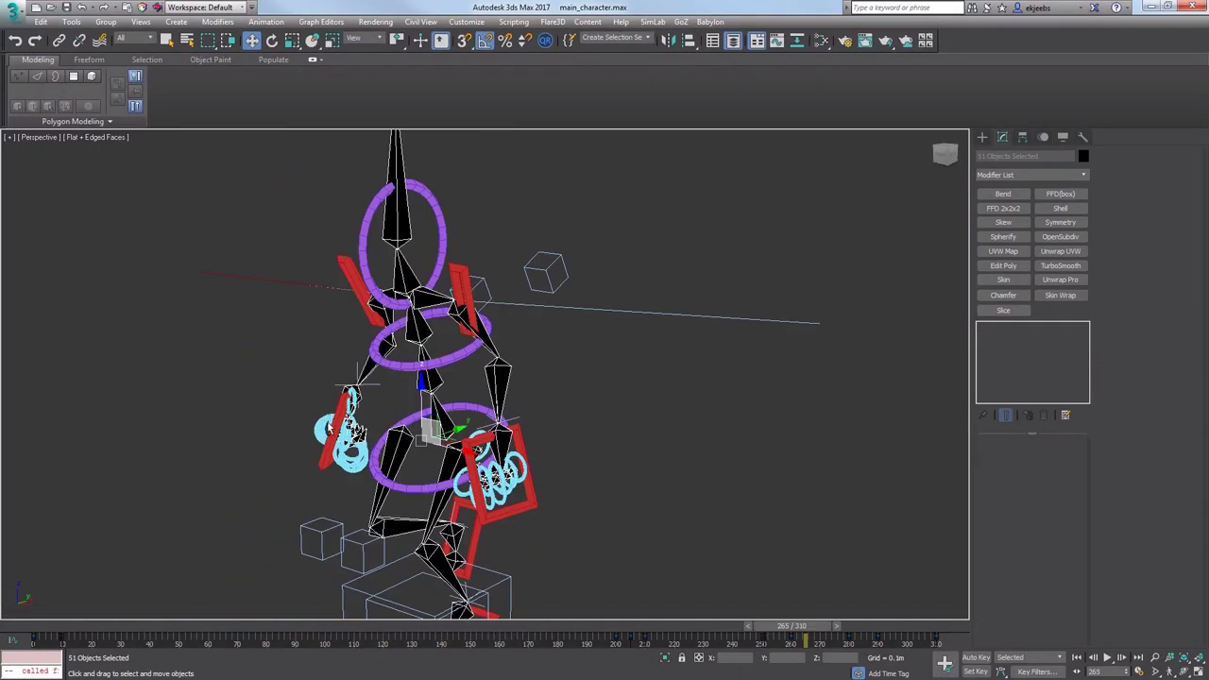
mouse_move(791, 627)
left_mouse_down()
mouse_move(685, 624)
mouse_move(764, 625)
left_mouse_up()
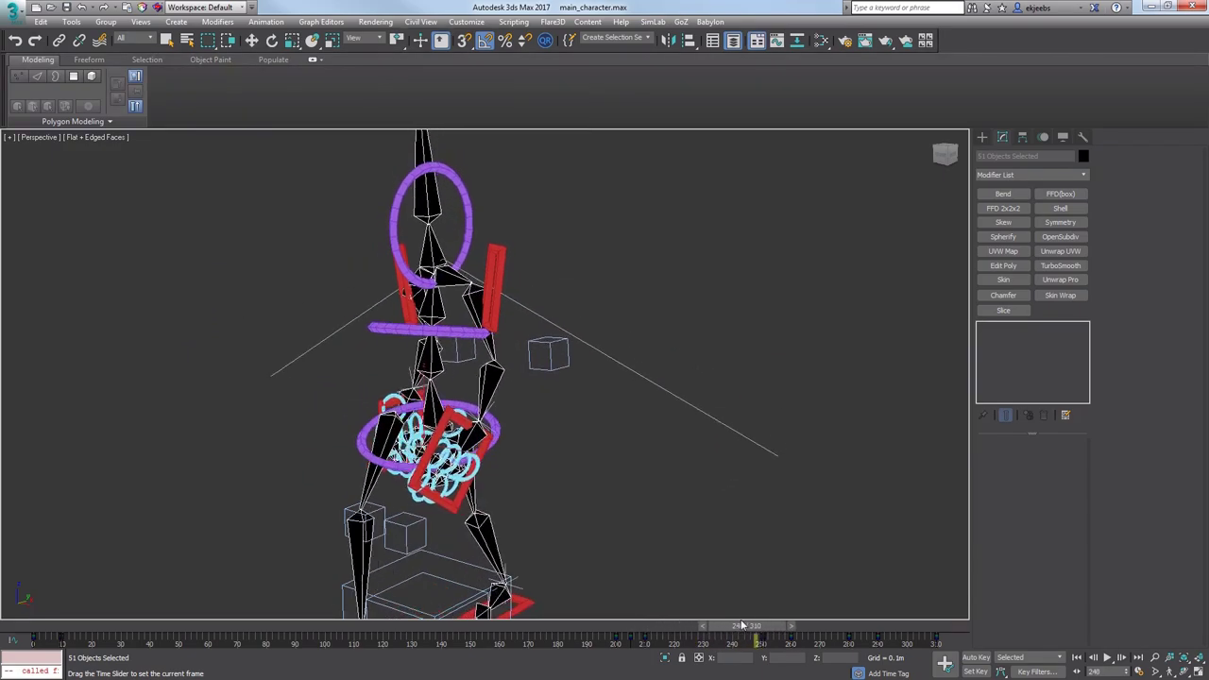
left_click_drag(764, 625, 808, 625)
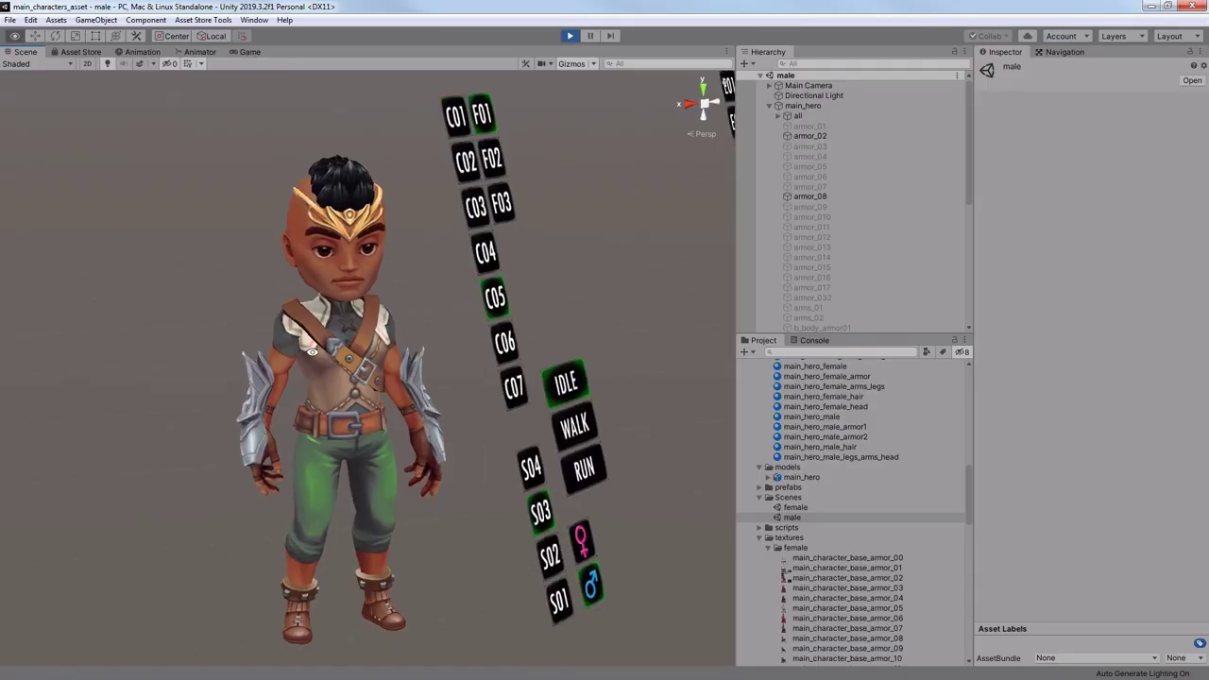
- Select the hero's mesh pieces in turn: body, b_arms01, boots, belt armor_02 and helm b_helm02
left_click(360, 382)
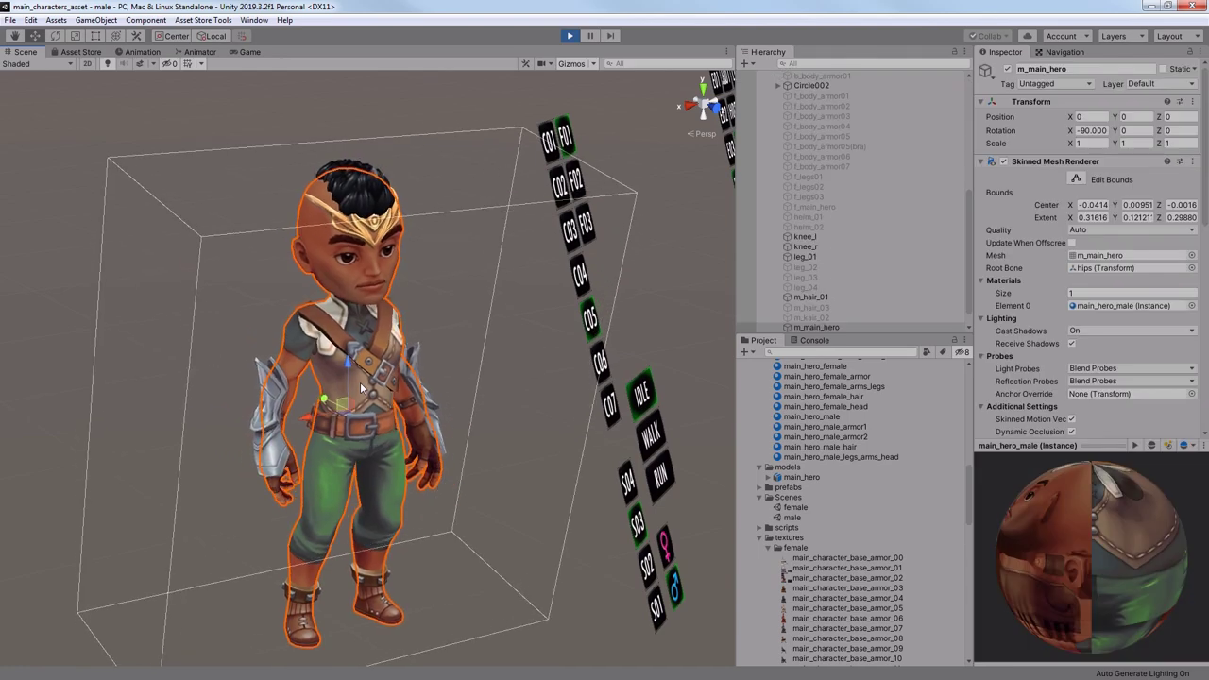
left_click(314, 396)
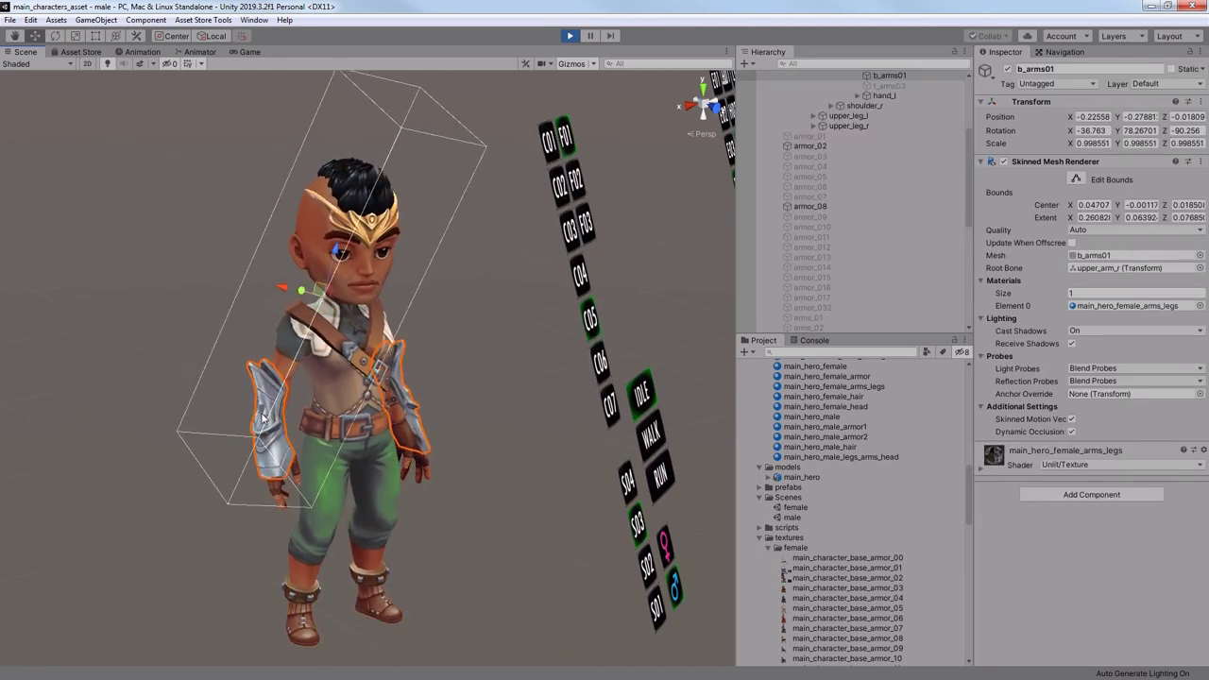
left_click(371, 576)
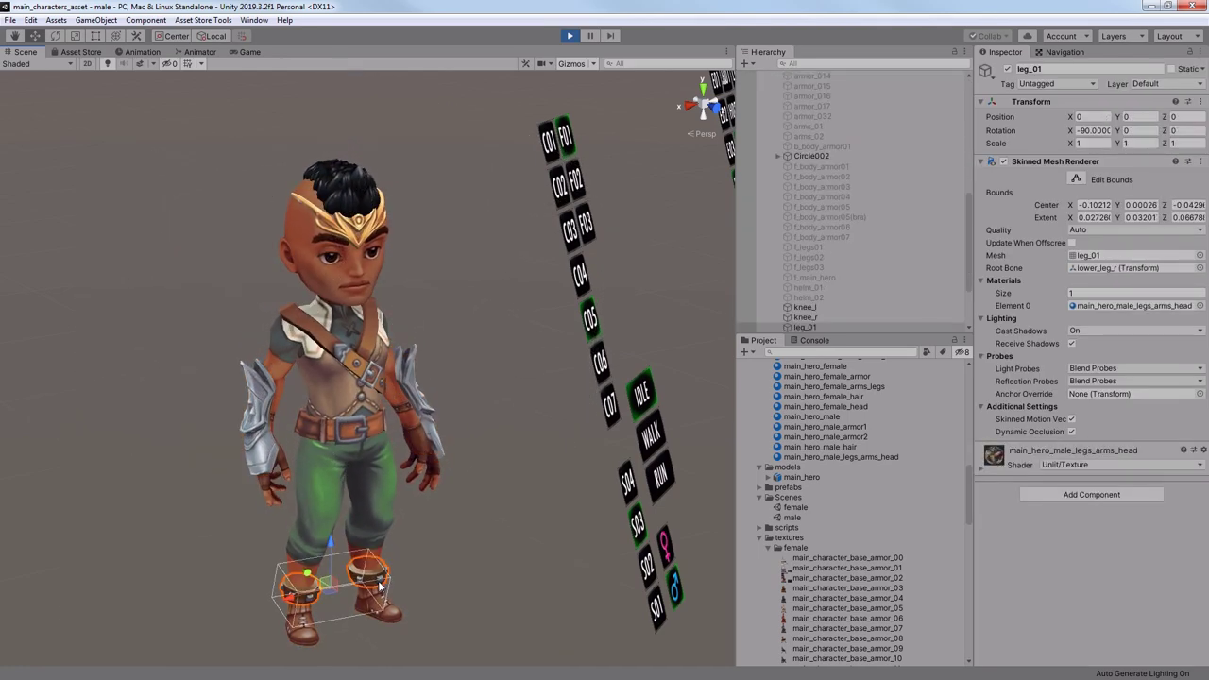
left_click(699, 102)
left_click(365, 430)
left_click(338, 231)
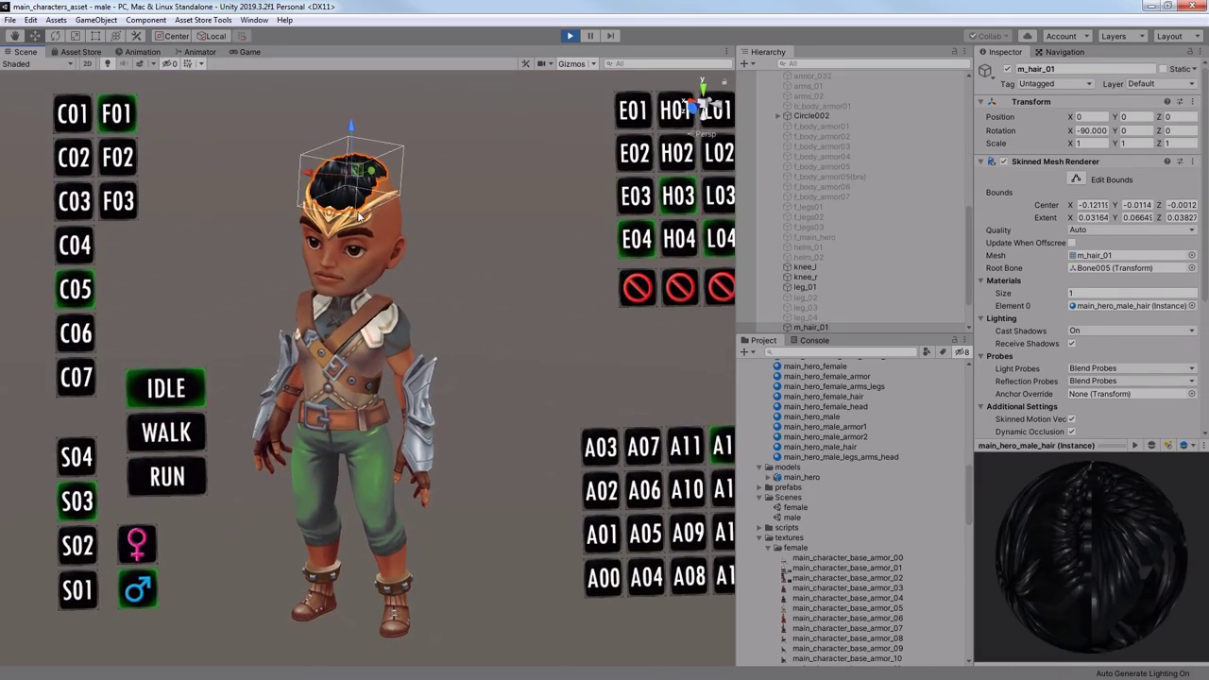
left_click(338, 232)
left_click(339, 232)
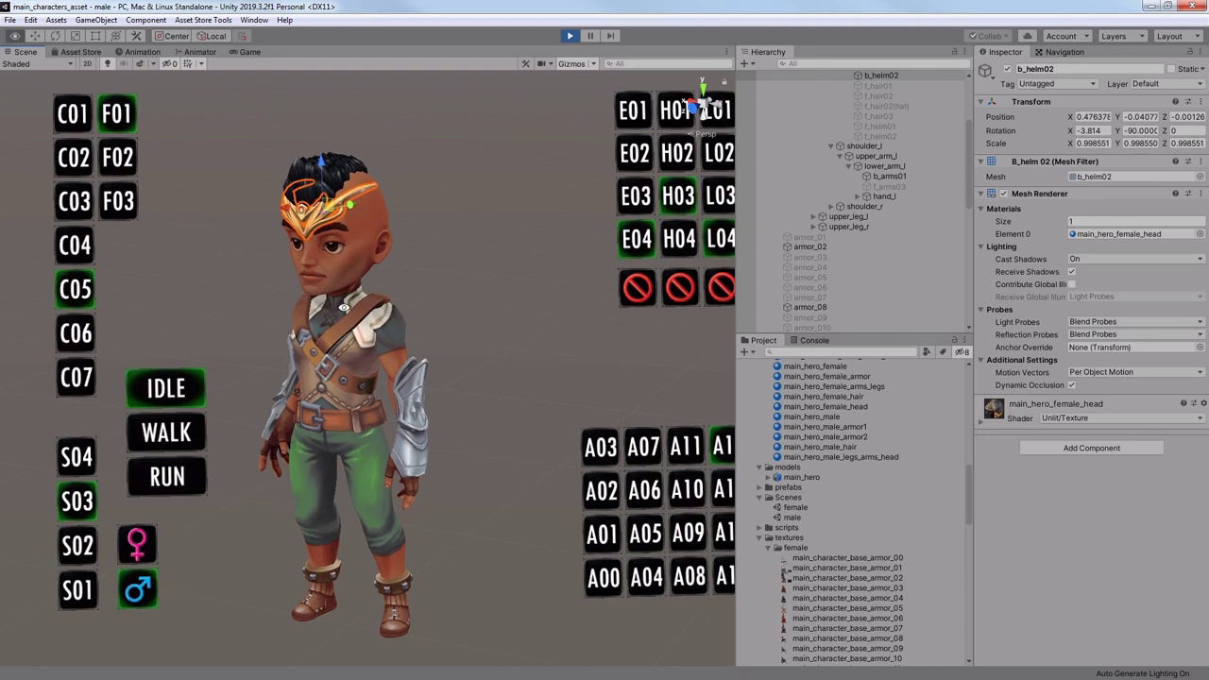
- In the Game view, equip armor A07 and then outfit A06
left_click(250, 51)
left_click(613, 481)
left_click(615, 525)
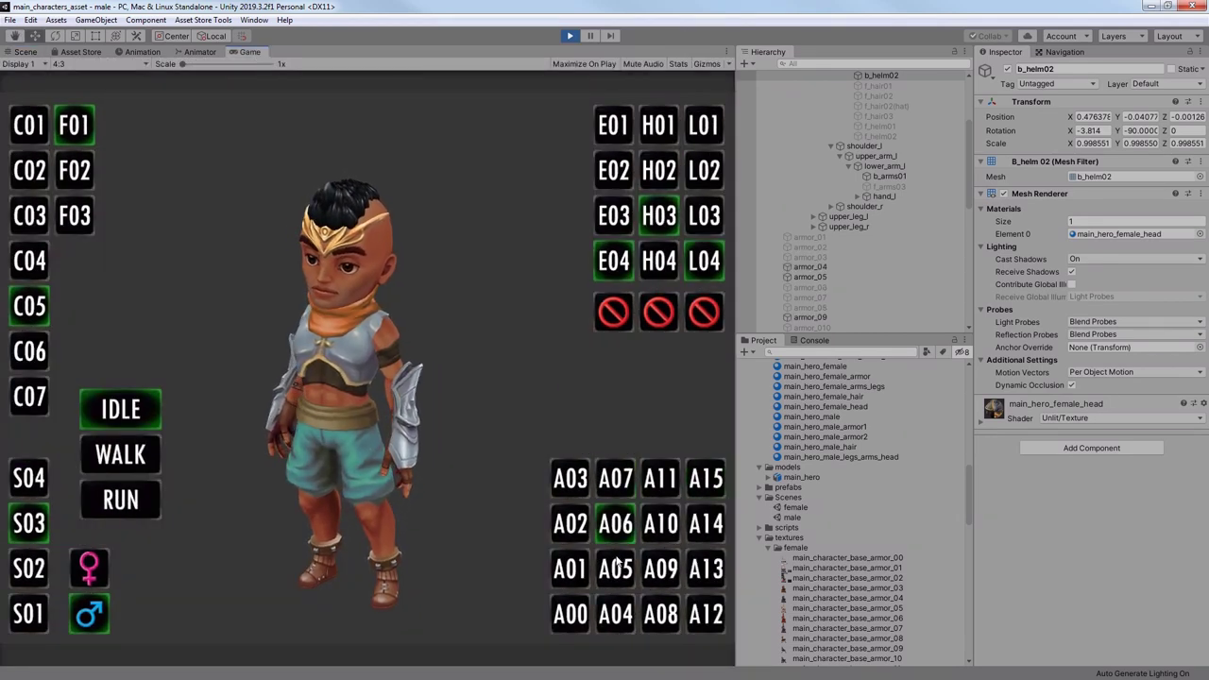
- Pick H04 to remove the bracers and shoulder plates, then the F02 slicked-back hairstyle
left_click(651, 260)
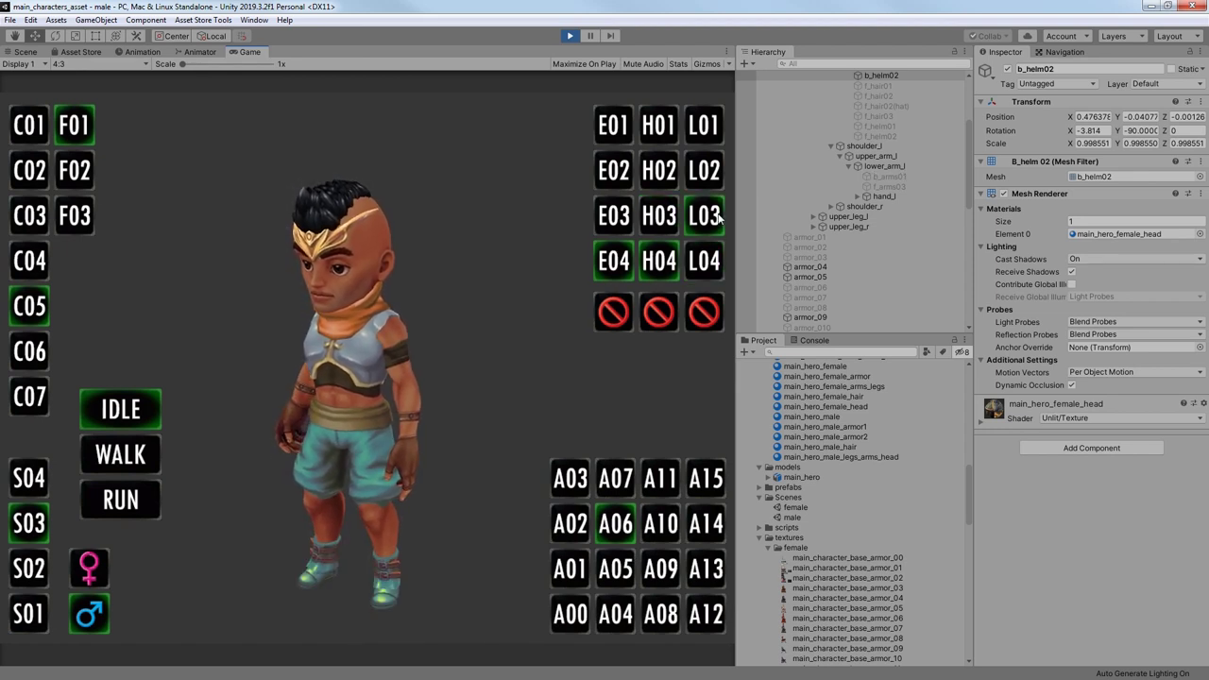
left_click(73, 184)
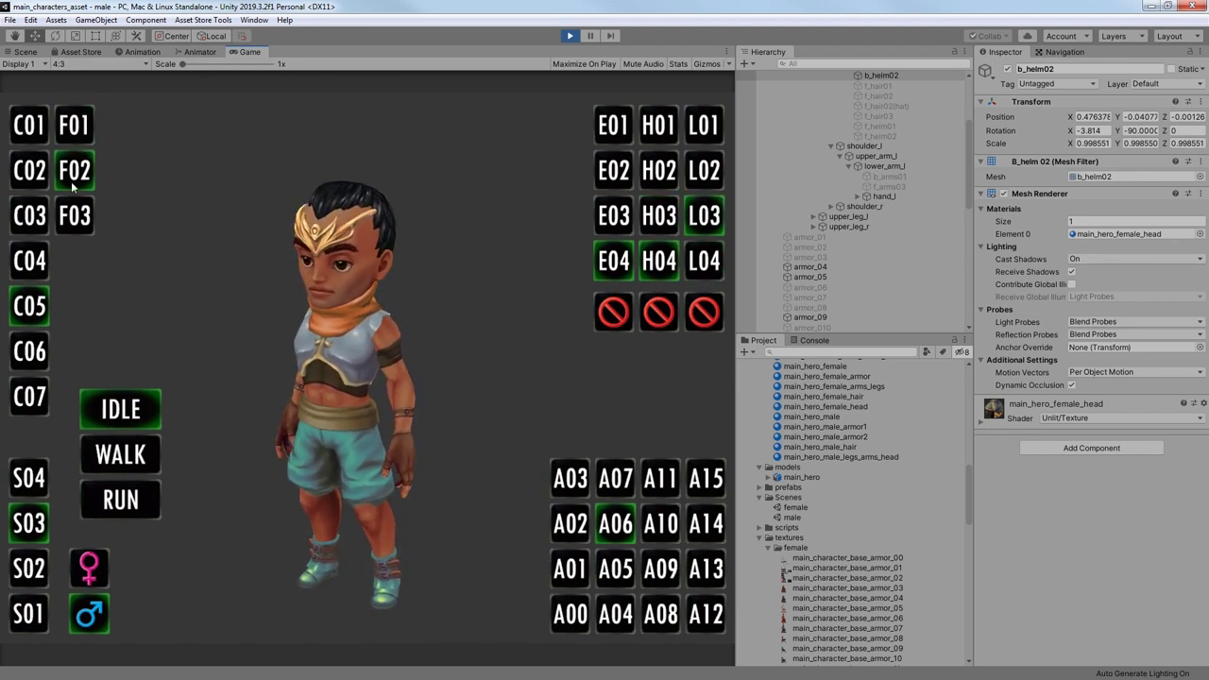